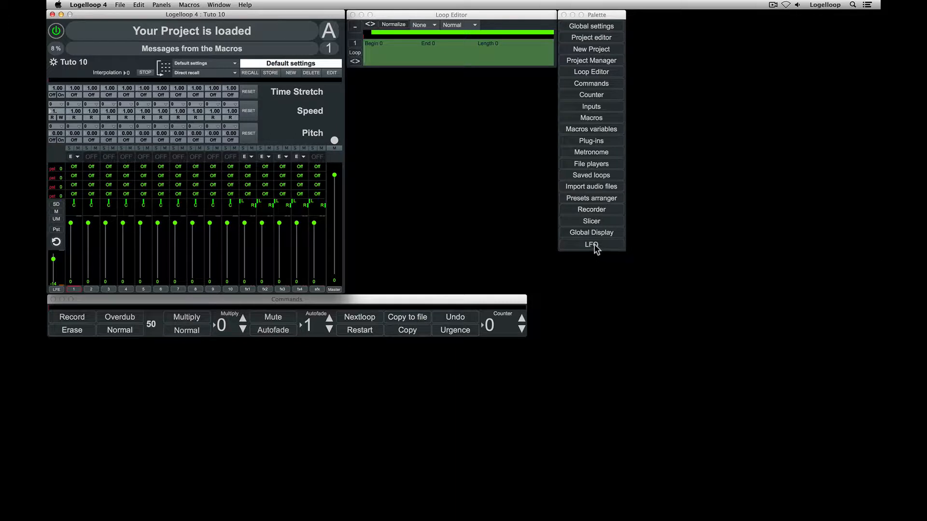
Open the LFO window, and set the LFO track count to 3 in the project's audio system configuration and save it.
{"action": "left_click", "coordinate": [594, 246]}
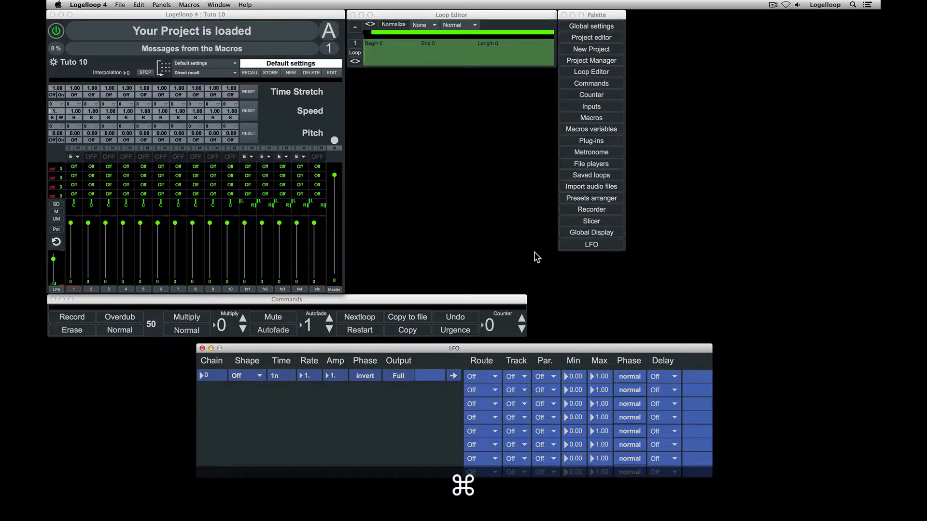
{"action": "key", "text": "super+k"}
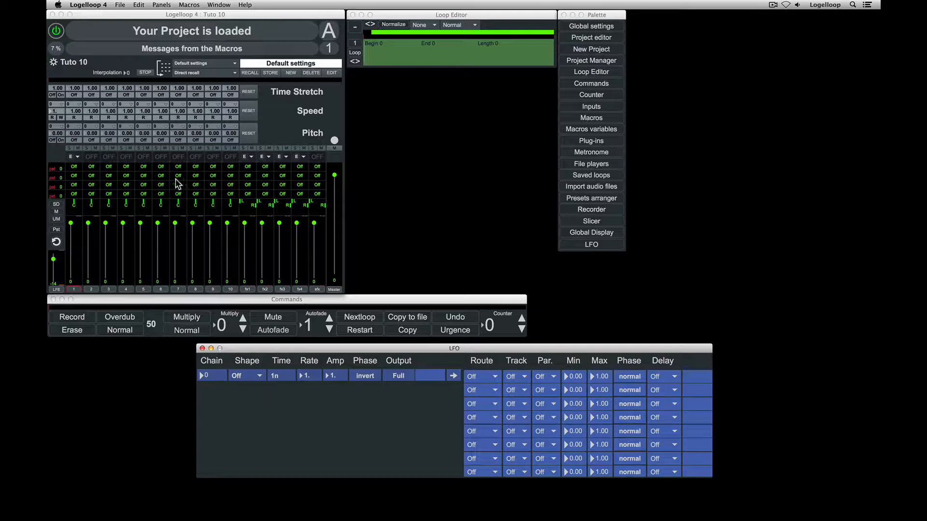
{"action": "left_click", "coordinate": [51, 60]}
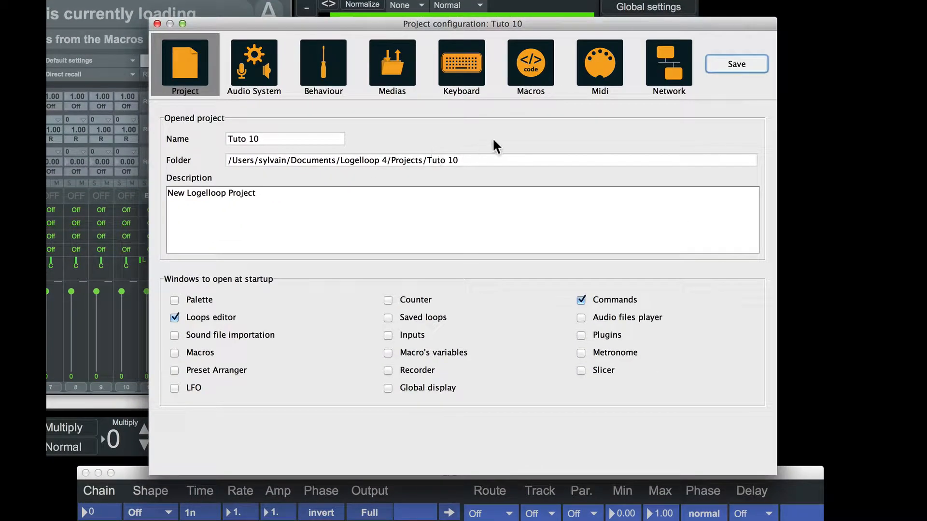
{"action": "left_click", "coordinate": [267, 79]}
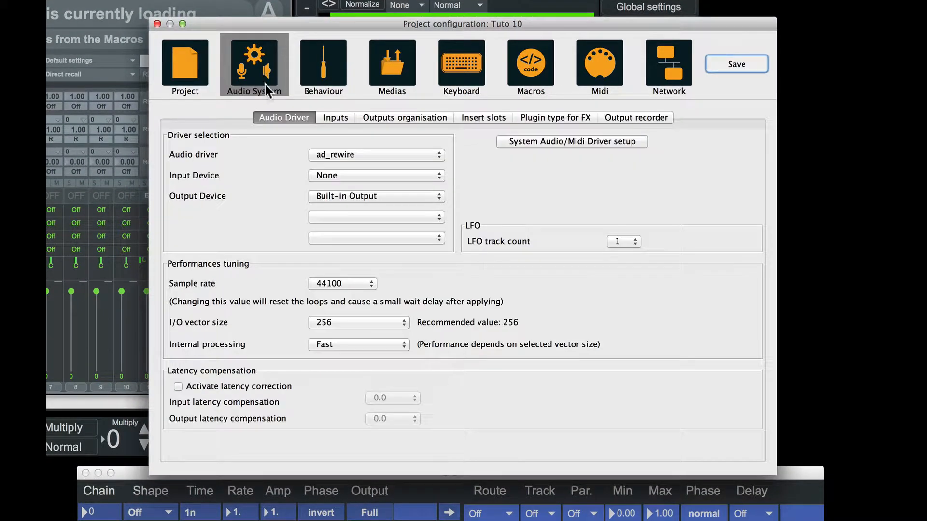
{"action": "left_click", "coordinate": [626, 240]}
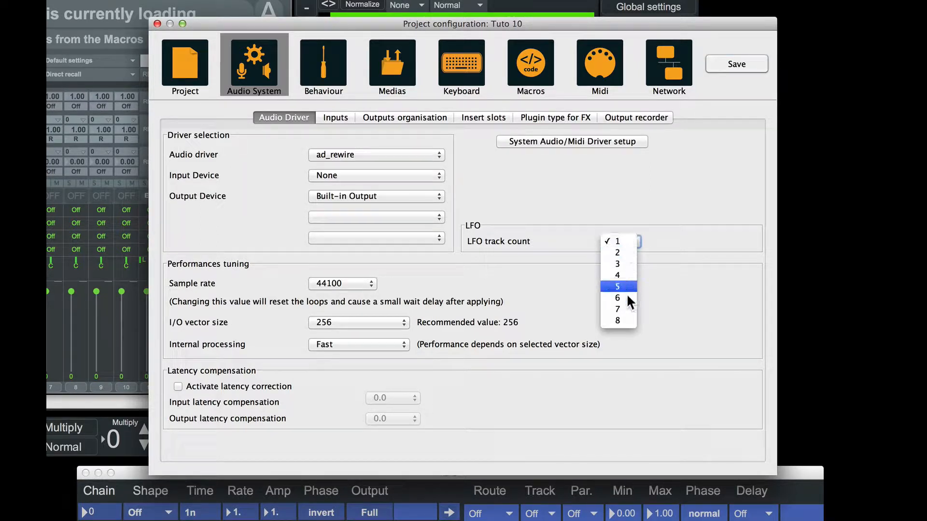
{"action": "left_click", "coordinate": [627, 266]}
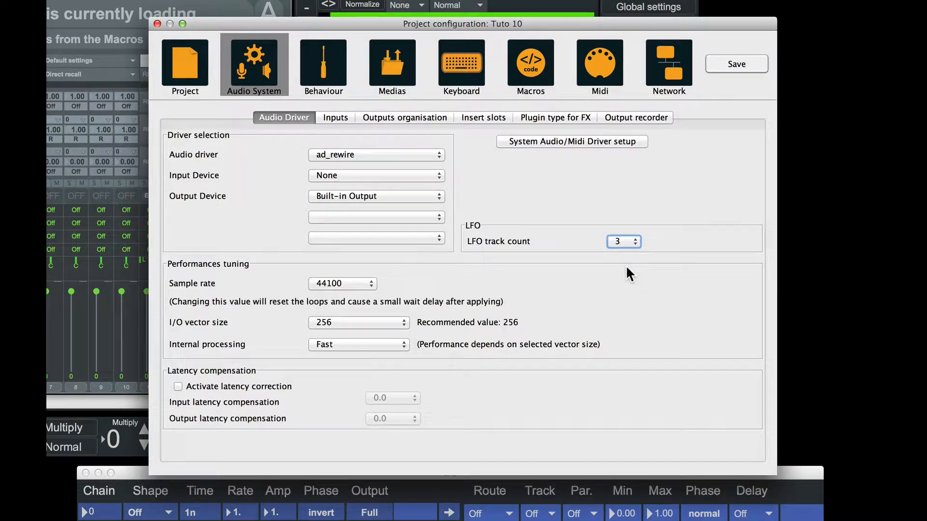
{"action": "left_click", "coordinate": [736, 64]}
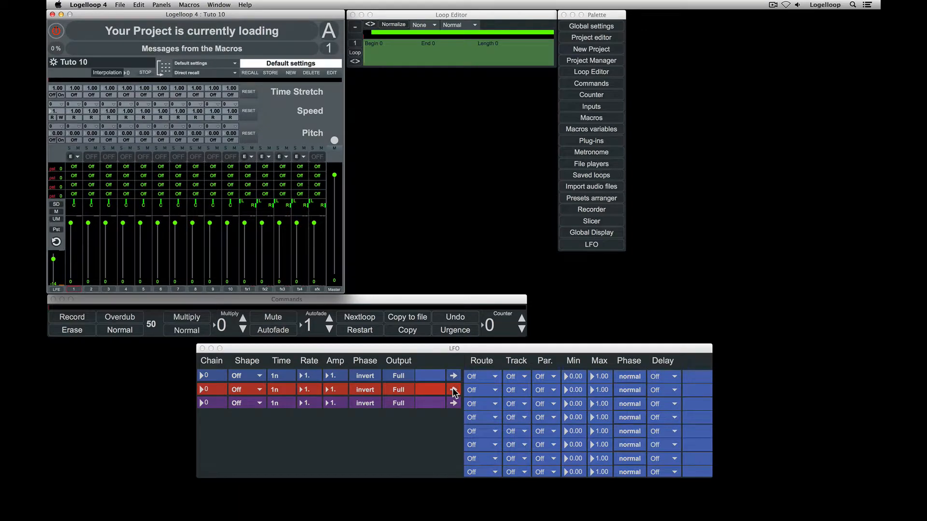
View the routing rows of the second and third LFOs and return to those of the first.
{"action": "left_click", "coordinate": [454, 390]}
{"action": "left_click", "coordinate": [453, 403]}
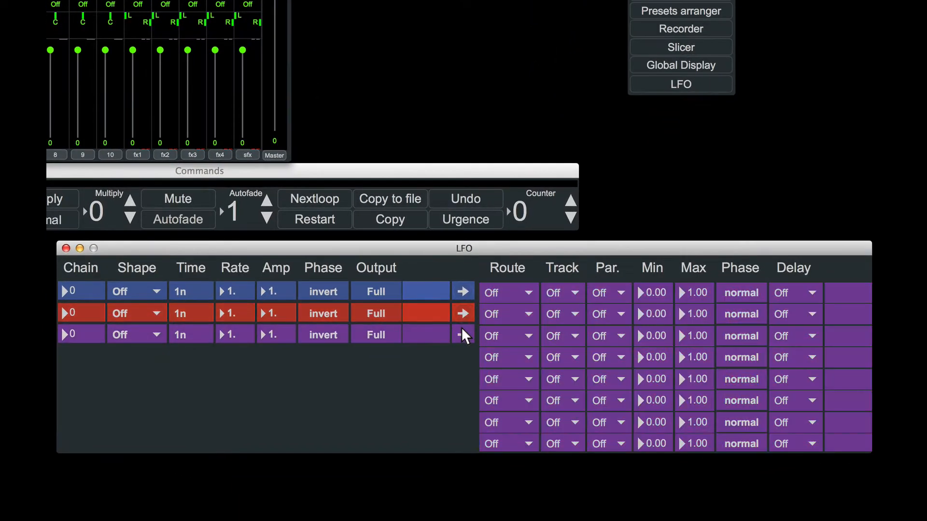
{"action": "left_click", "coordinate": [460, 294]}
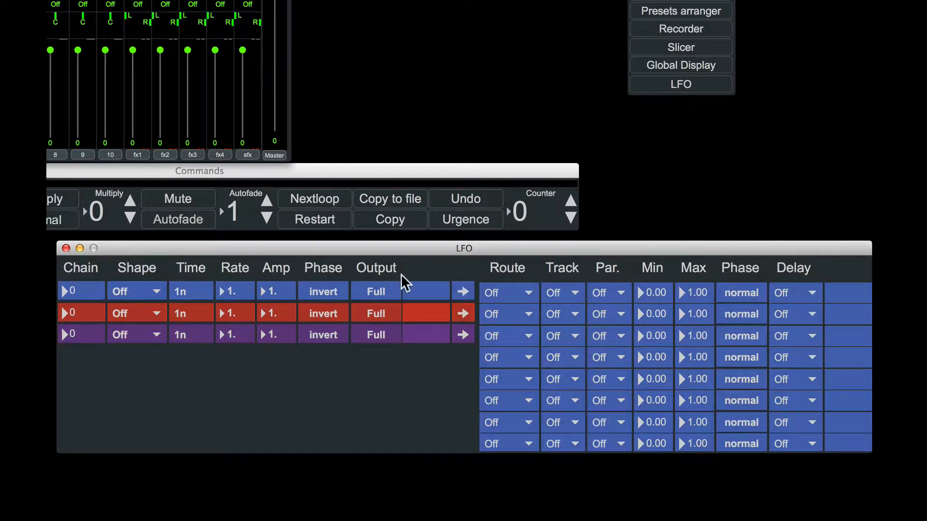
Try the Sine, Ramp, Triangle and Square shapes on the first LFO, ending on To LFO 1.
{"action": "left_click", "coordinate": [154, 290]}
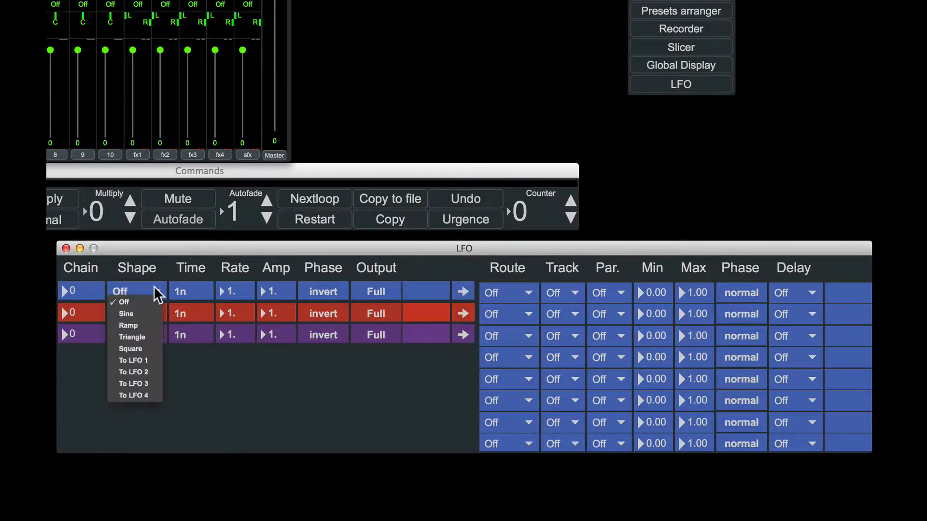
{"action": "left_click", "coordinate": [150, 314]}
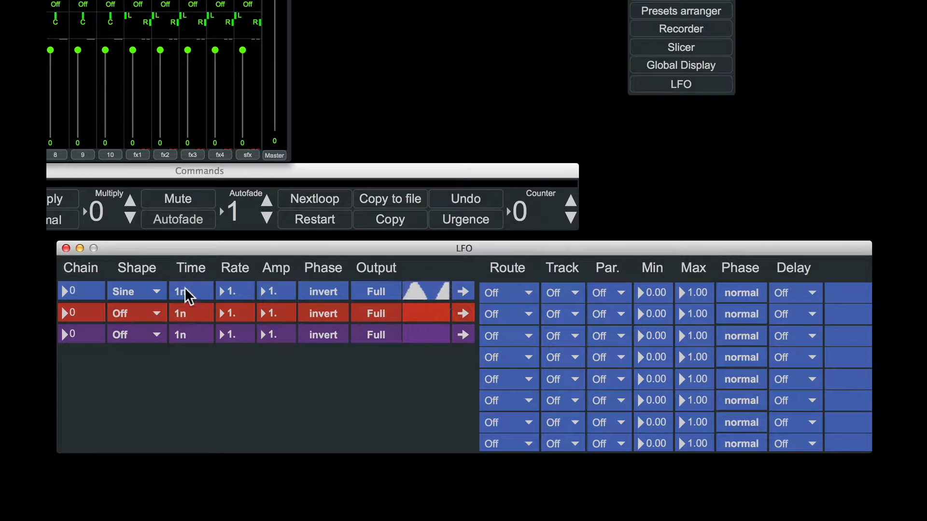
{"action": "left_click", "coordinate": [154, 290]}
{"action": "left_click", "coordinate": [143, 317]}
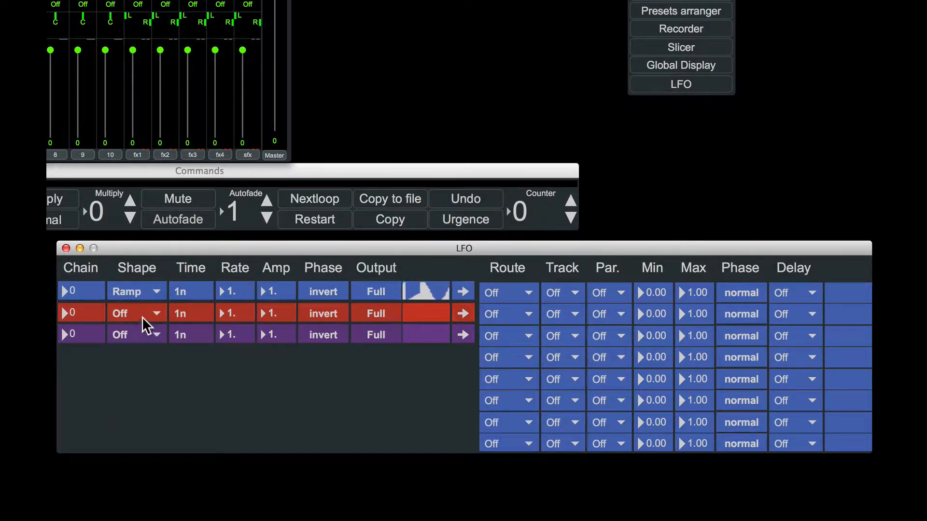
{"action": "left_click", "coordinate": [144, 292]}
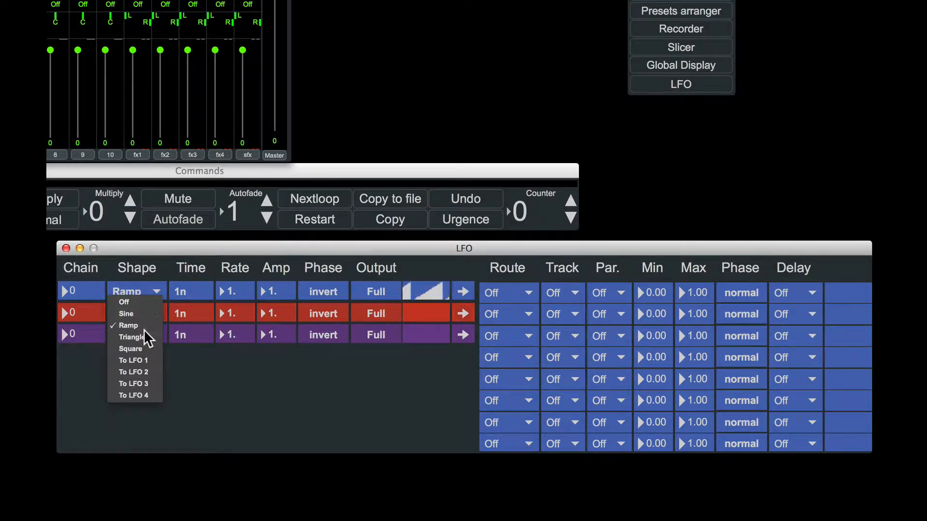
{"action": "left_click", "coordinate": [145, 337]}
{"action": "left_click", "coordinate": [159, 293]}
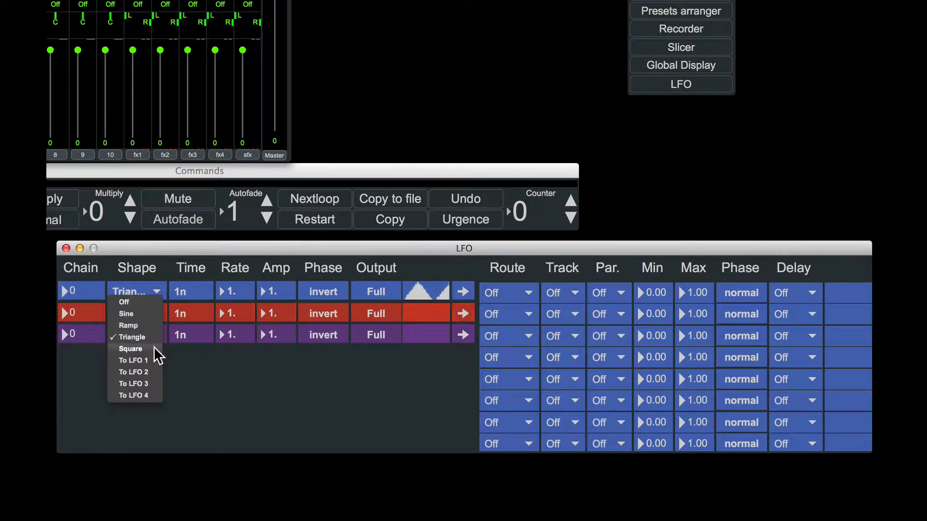
{"action": "left_click", "coordinate": [152, 347]}
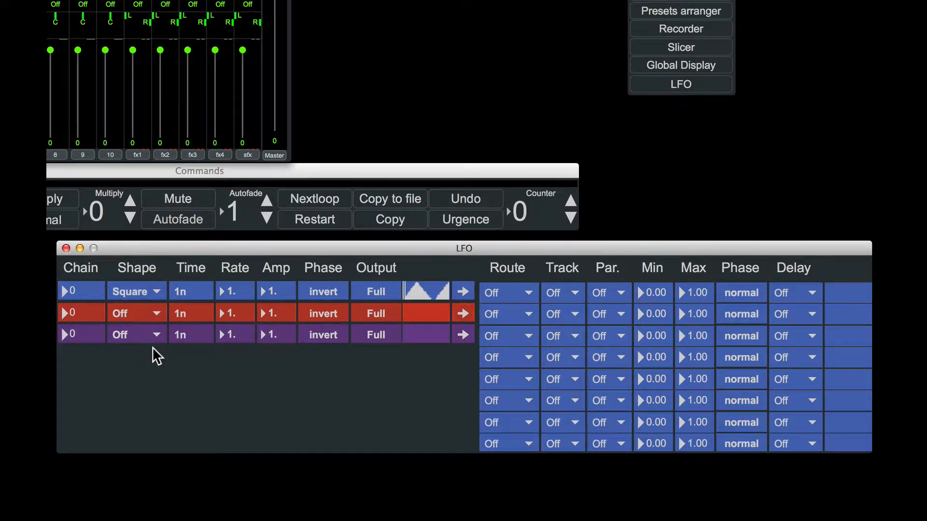
{"action": "left_click", "coordinate": [149, 289]}
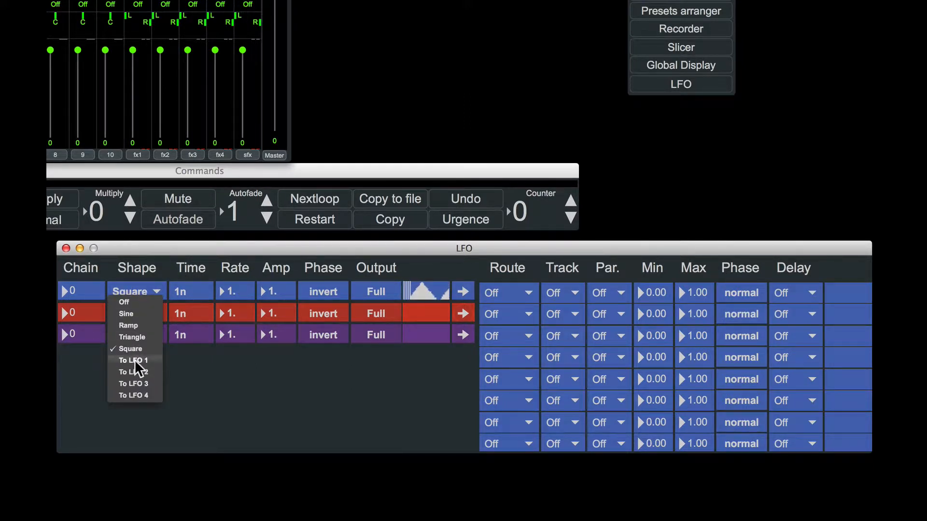
{"action": "left_click", "coordinate": [134, 359]}
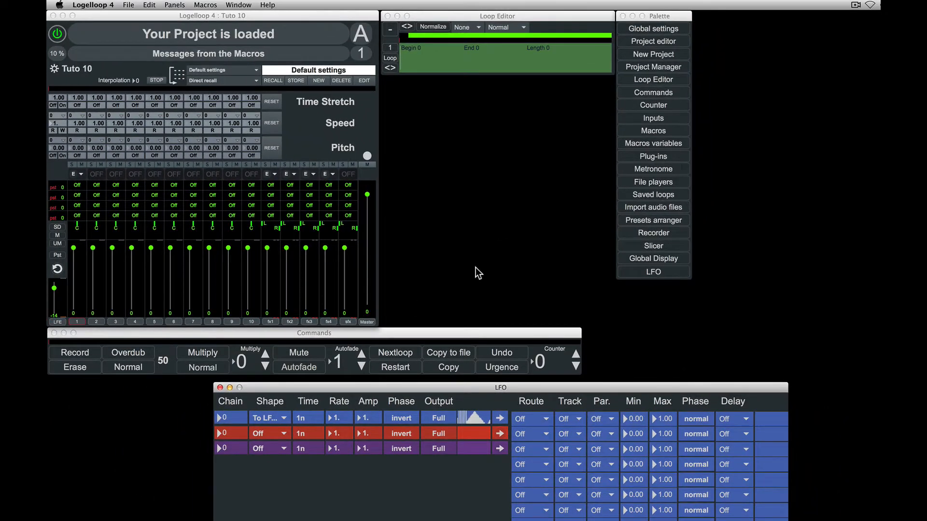
Open the saved loops and load Loop-1 into A.
{"action": "left_click", "coordinate": [657, 196]}
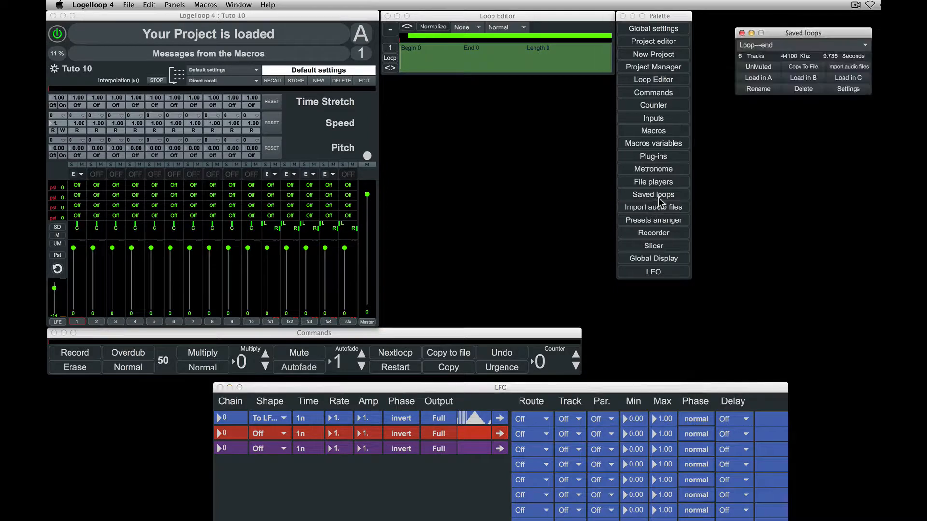
{"action": "left_click", "coordinate": [793, 46]}
{"action": "left_click", "coordinate": [768, 67]}
{"action": "left_click", "coordinate": [764, 81]}
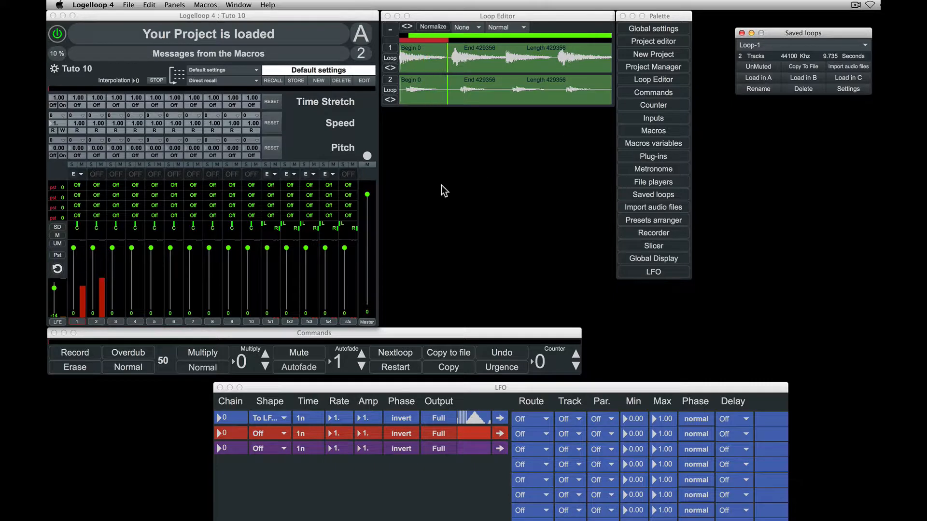
Insert the To LFO effect on track 1 and send it to LFO 1.
{"action": "left_click", "coordinate": [79, 175]}
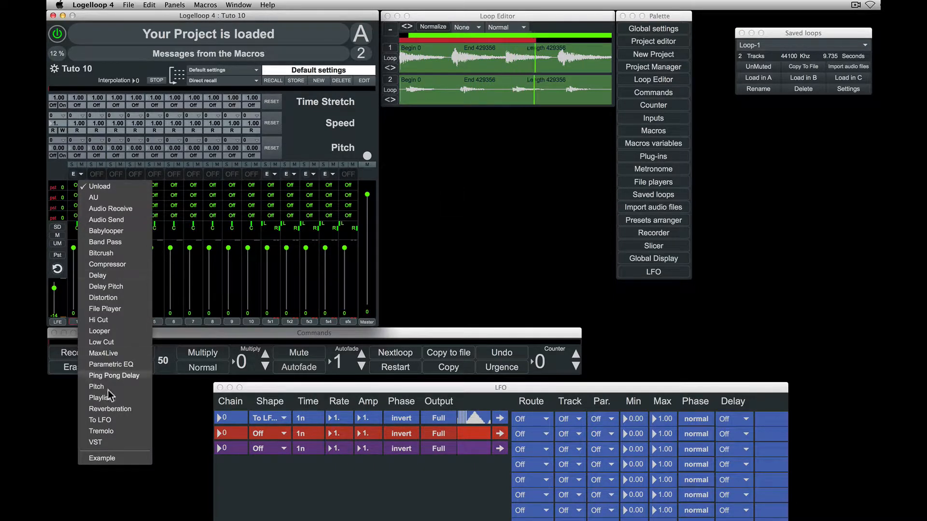
{"action": "left_click", "coordinate": [108, 420]}
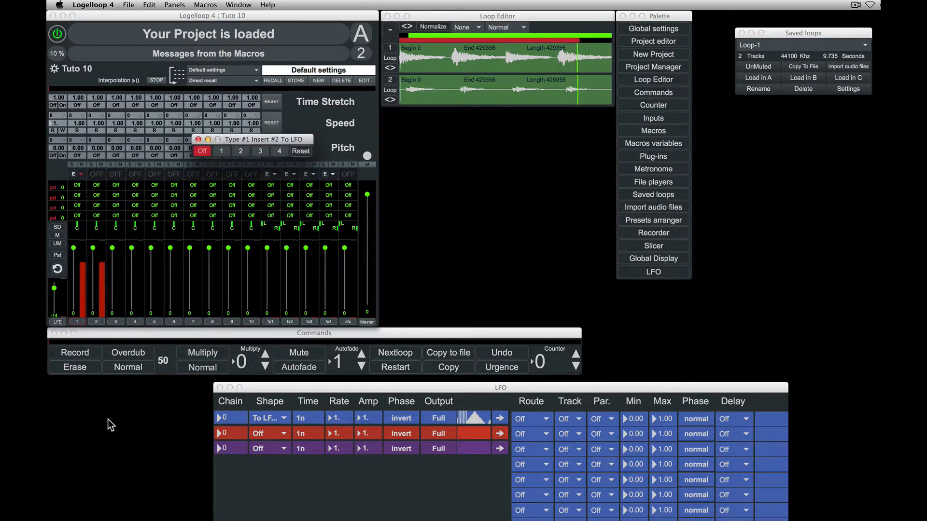
{"action": "left_click", "coordinate": [221, 150]}
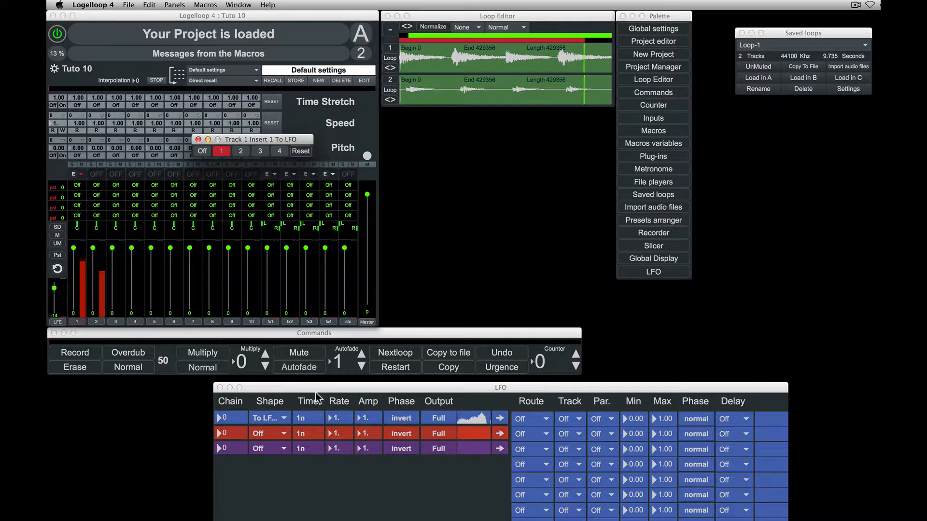
Mute the loop with Autofade and set the first LFO's shape to Sine.
{"action": "left_click", "coordinate": [299, 366]}
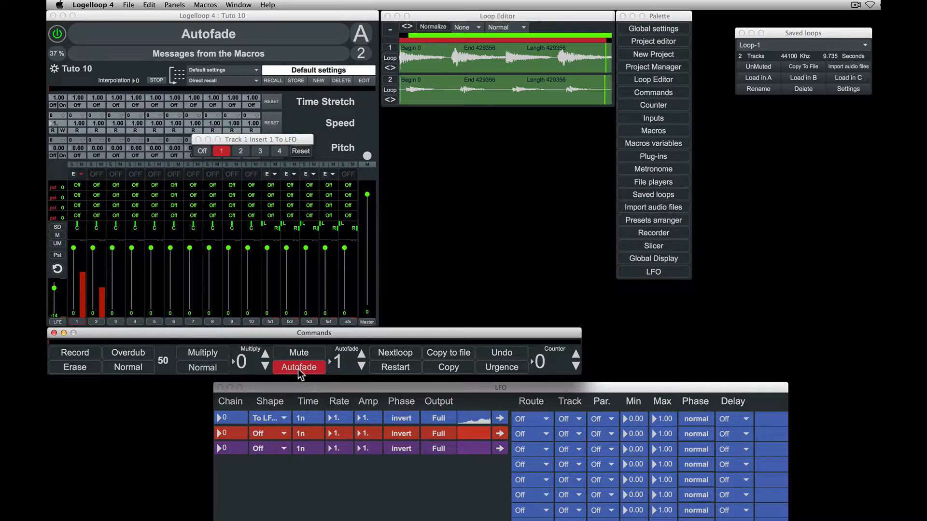
{"action": "left_click", "coordinate": [279, 416]}
{"action": "left_click", "coordinate": [272, 432]}
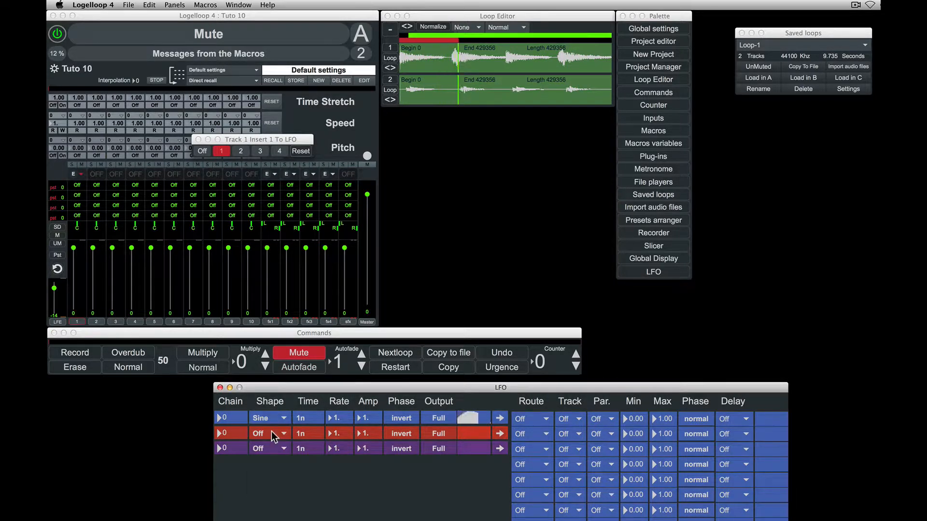
Try a time value of 8n on the first LFO and return it to 1n.
{"action": "left_click", "coordinate": [309, 418]}
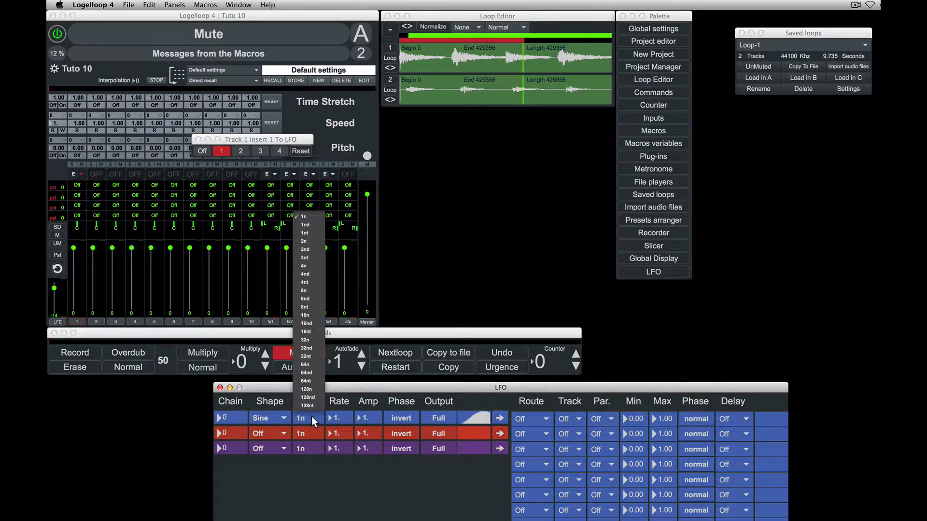
{"action": "left_click", "coordinate": [314, 292]}
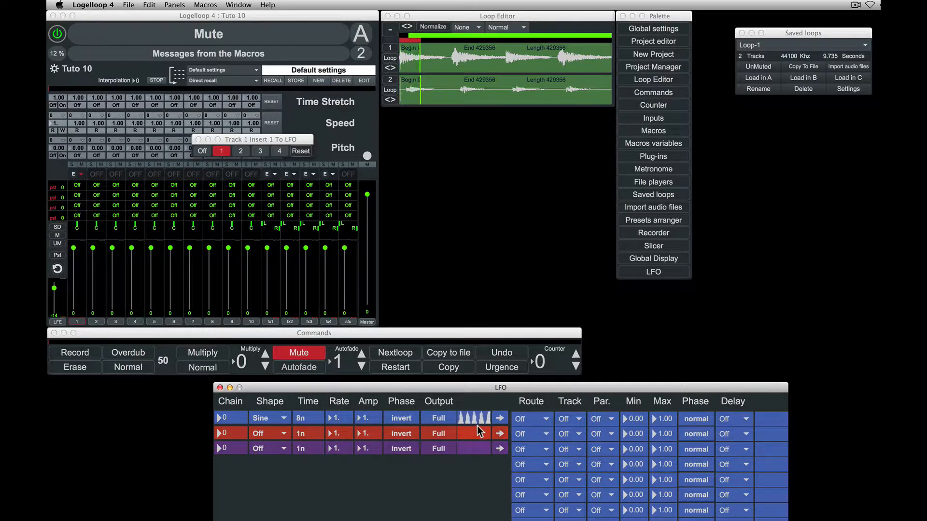
{"action": "left_click", "coordinate": [312, 418]}
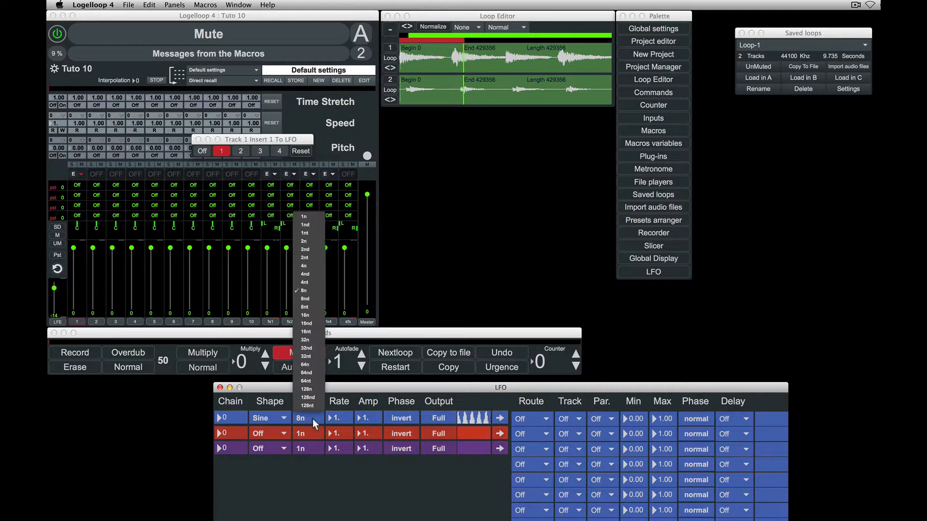
{"action": "left_click", "coordinate": [308, 217]}
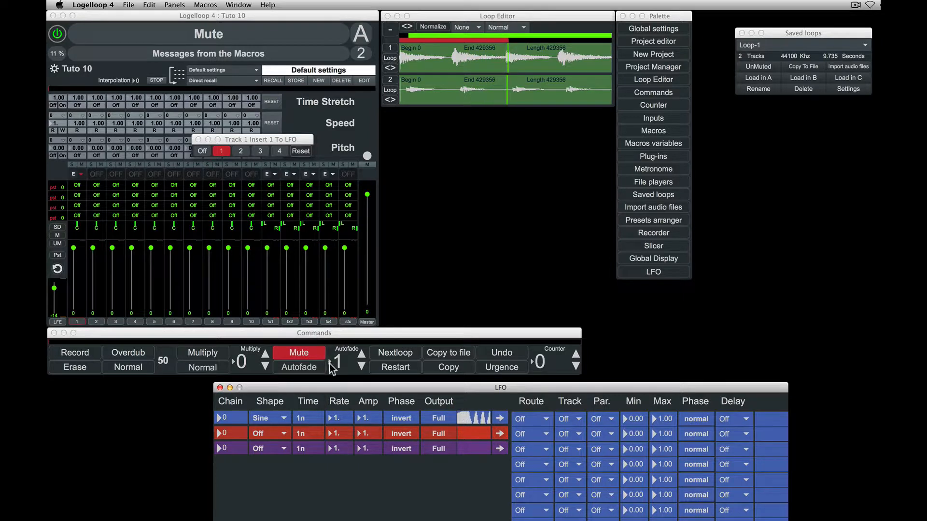
Try a rate of about 5.31 and an amplitude of about 0.06 on the first LFO, returning each to 1.
{"action": "mouse_move", "coordinate": [344, 419]}
{"action": "left_mouse_down"}
{"action": "mouse_move", "coordinate": [345, 462]}
{"action": "mouse_move", "coordinate": [344, 410]}
{"action": "left_mouse_up"}
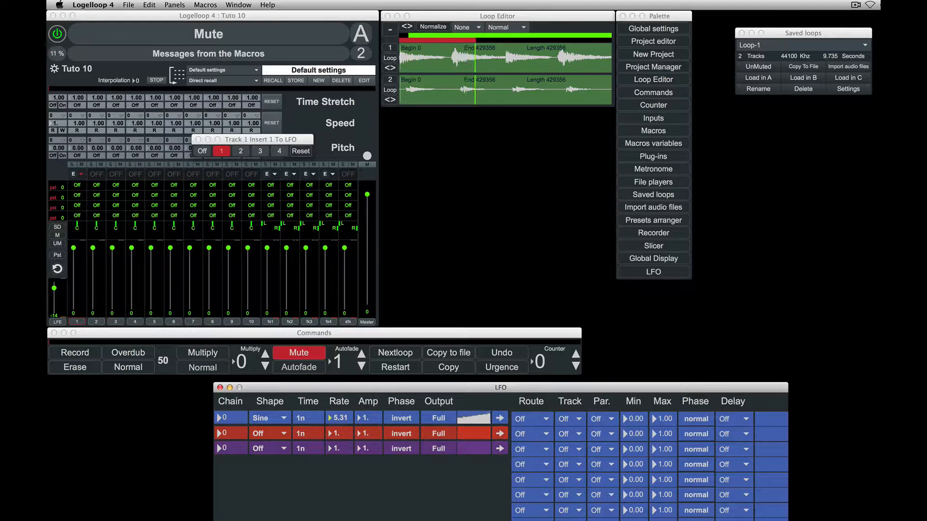
{"action": "left_click_drag", "start_coordinate": [345, 412], "coordinate": [375, 425]}
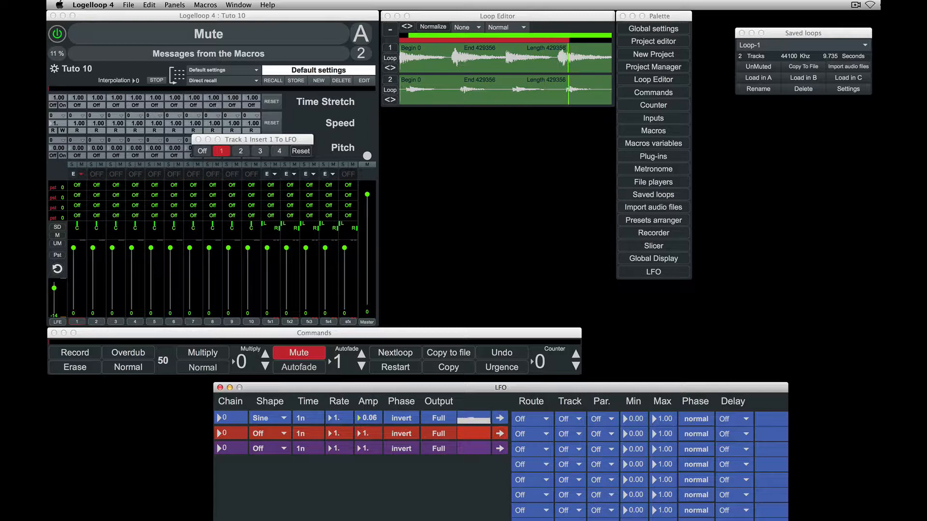
{"action": "left_click_drag", "start_coordinate": [375, 424], "coordinate": [375, 422]}
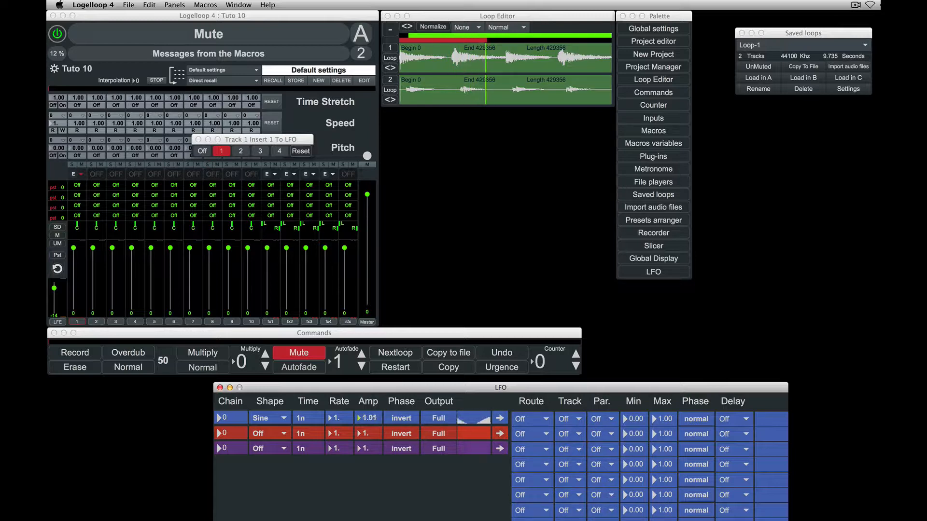
{"action": "mouse_move", "coordinate": [375, 418]}
{"action": "left_mouse_down"}
{"action": "mouse_move", "coordinate": [370, 429]}
{"action": "mouse_move", "coordinate": [368, 422]}
{"action": "left_mouse_up"}
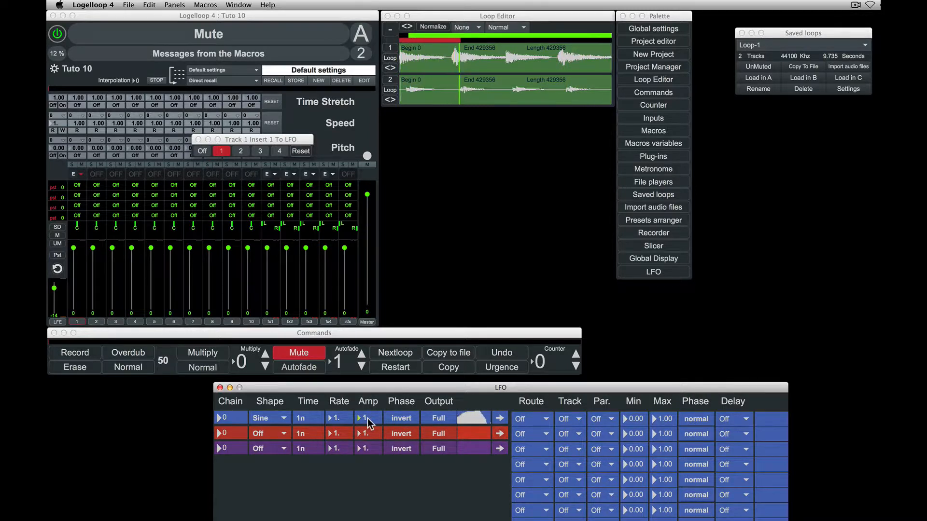
Switch the first LFO's phase to normal and back to invert.
{"action": "left_click", "coordinate": [408, 422]}
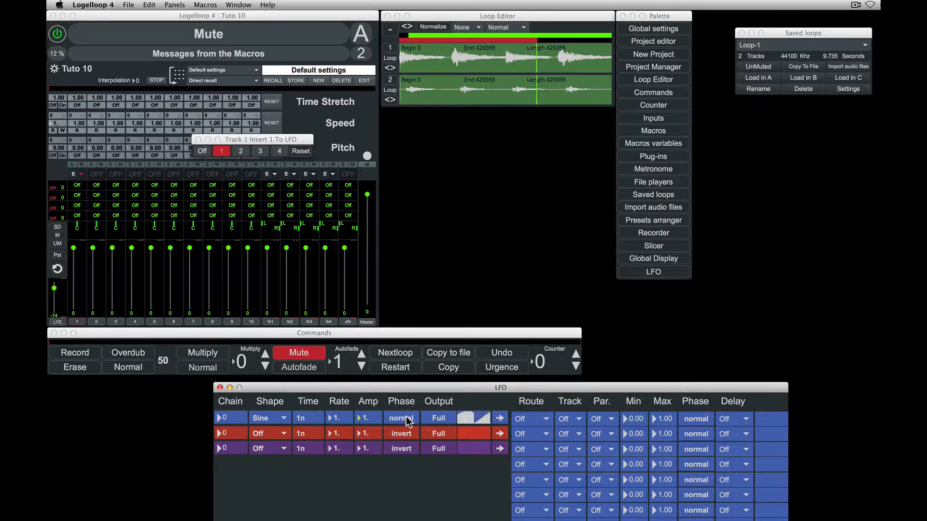
{"action": "left_click", "coordinate": [408, 421]}
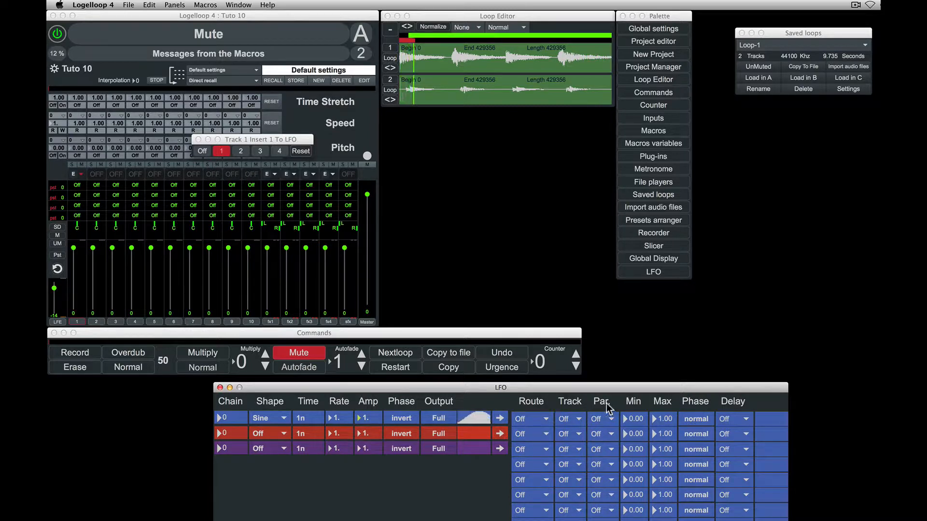
Route the first LFO's first output to Pan on track 1.
{"action": "left_click", "coordinate": [546, 421]}
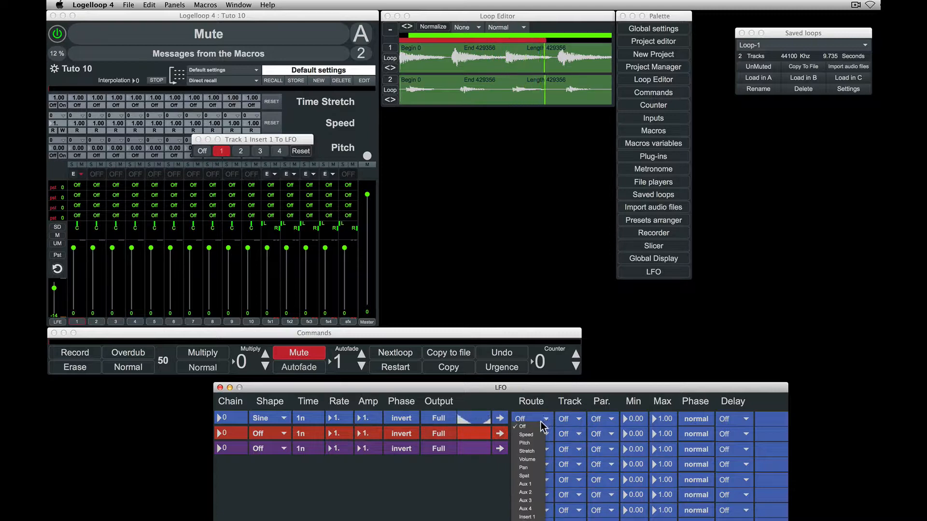
{"action": "left_click", "coordinate": [526, 468]}
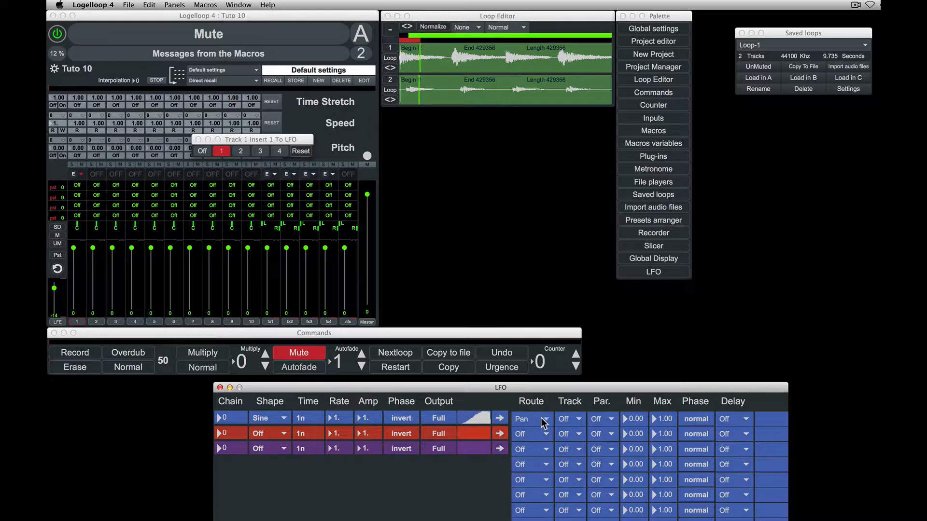
{"action": "left_click", "coordinate": [574, 420]}
{"action": "left_click", "coordinate": [575, 433]}
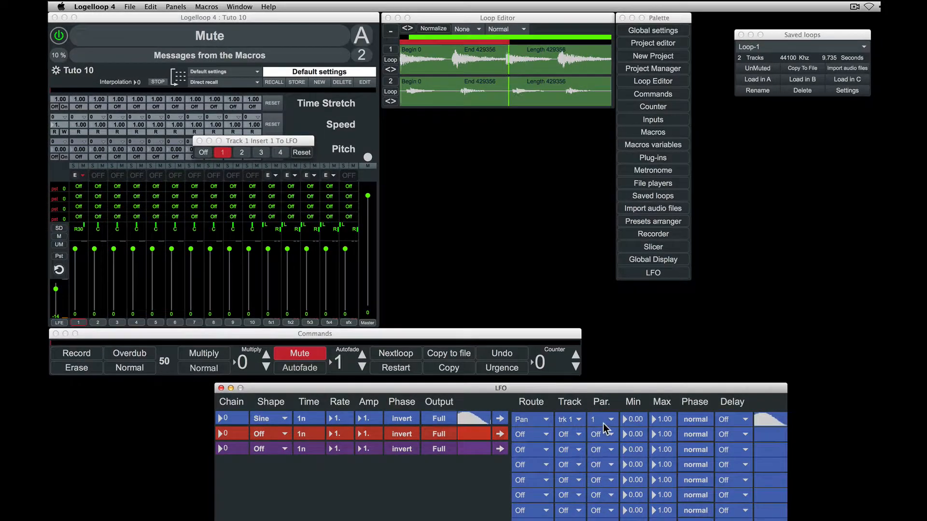
Try parameter 2 on the first LFO's pan route and return the parameter to Off.
{"action": "left_click", "coordinate": [603, 421]}
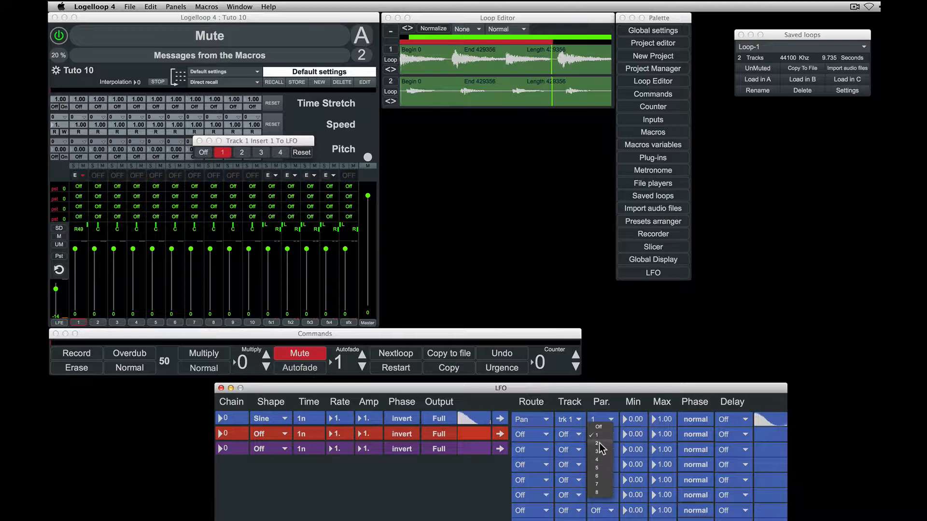
{"action": "left_click", "coordinate": [599, 443]}
{"action": "left_click", "coordinate": [606, 420]}
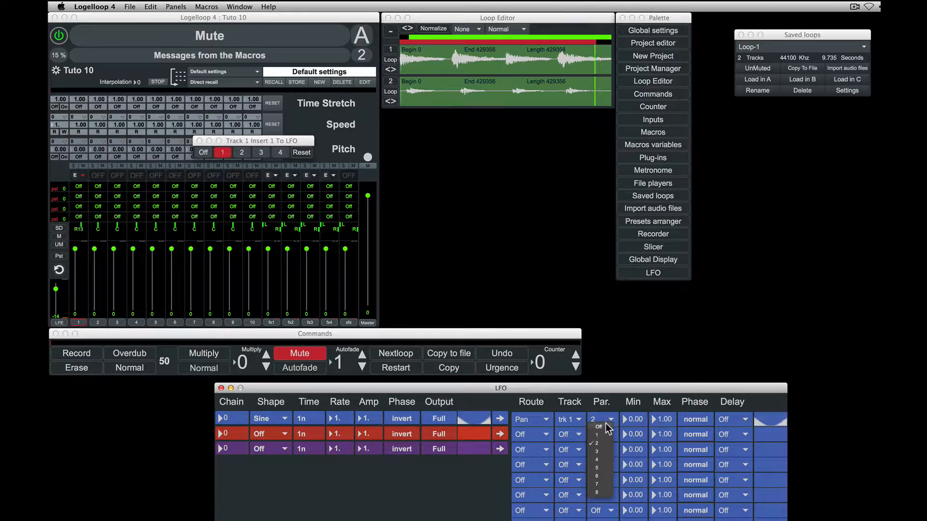
{"action": "left_click", "coordinate": [605, 426]}
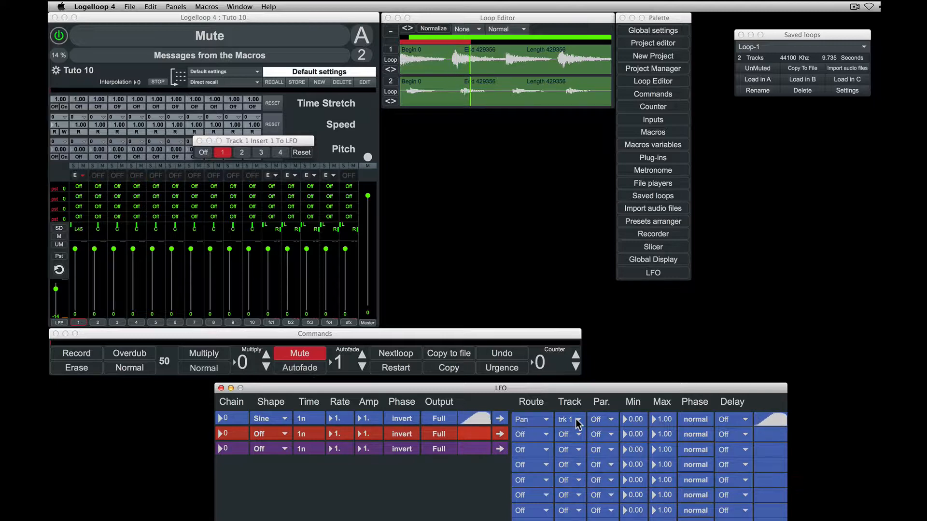
Try Aux 1 as the first LFO's first route and switch that route's phase to invert and back to normal.
{"action": "left_click", "coordinate": [539, 418]}
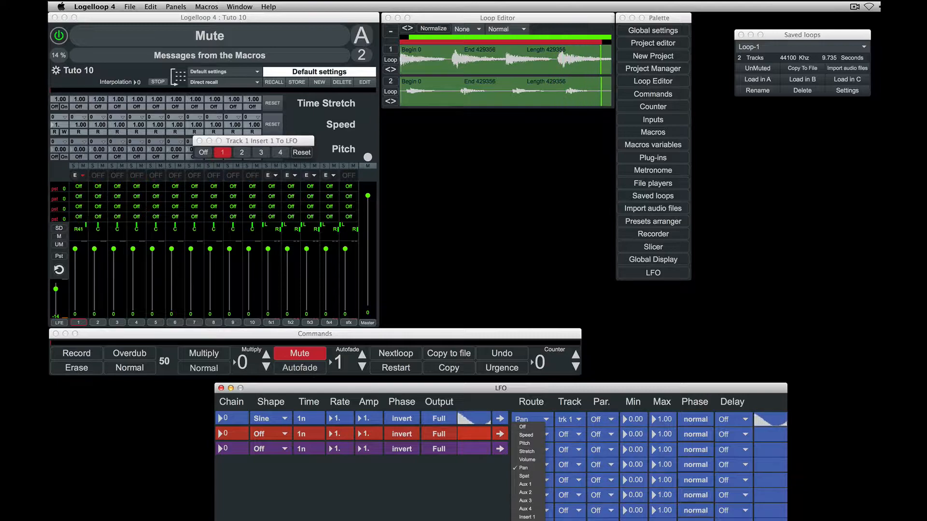
{"action": "left_click", "coordinate": [525, 517]}
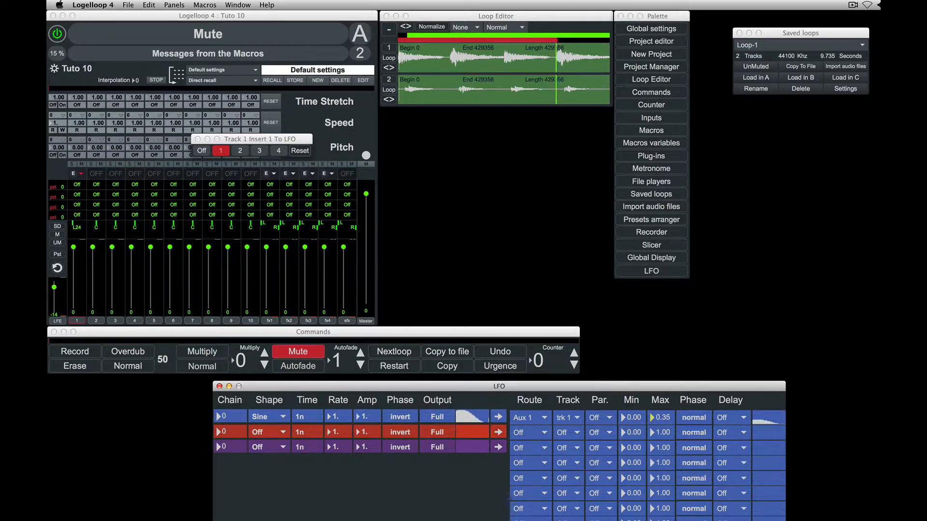
{"action": "left_click", "coordinate": [694, 421]}
{"action": "left_click", "coordinate": [694, 421]}
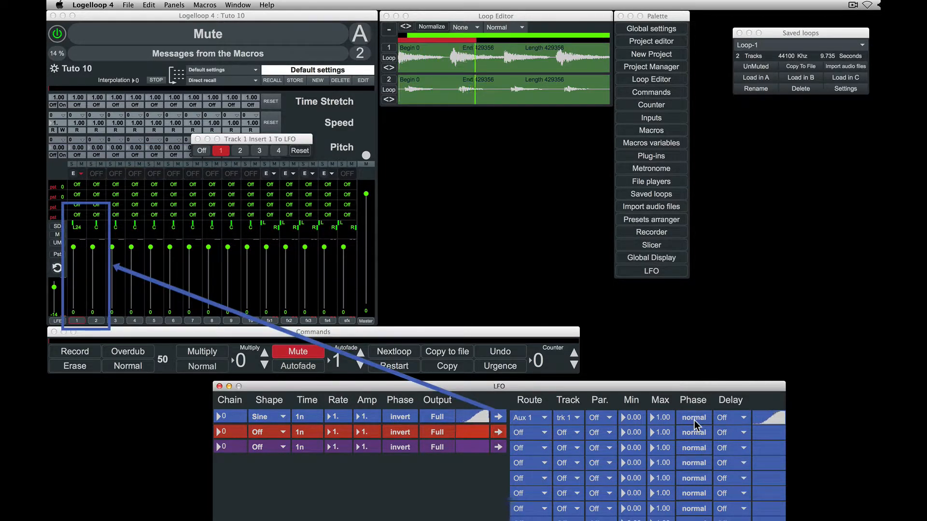
Set the first LFO's first route back to Pan and look through its delay values, leaving the delay Off.
{"action": "left_click", "coordinate": [575, 421]}
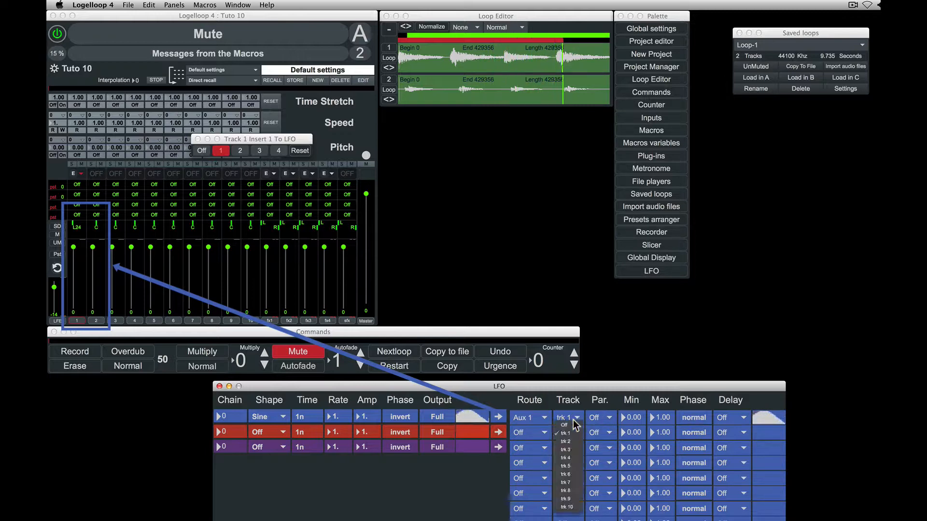
{"action": "left_click", "coordinate": [545, 419]}
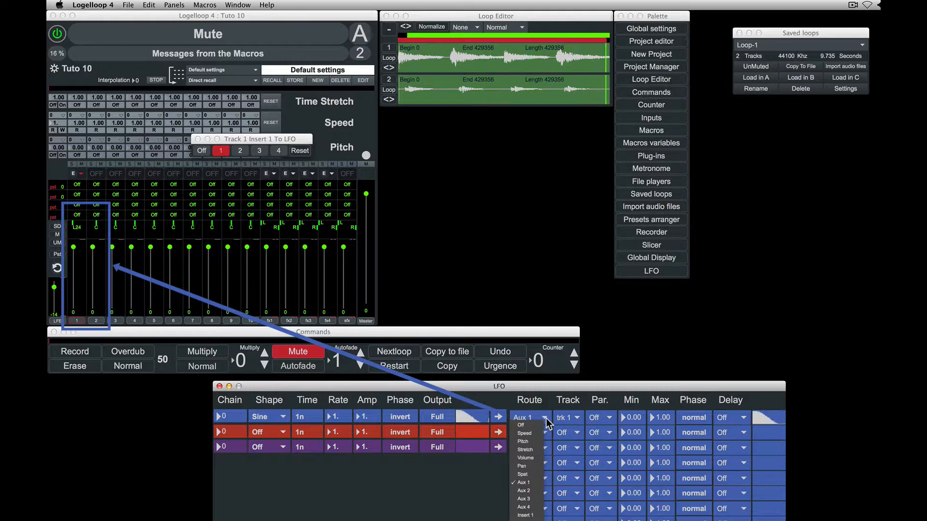
{"action": "left_click", "coordinate": [533, 467]}
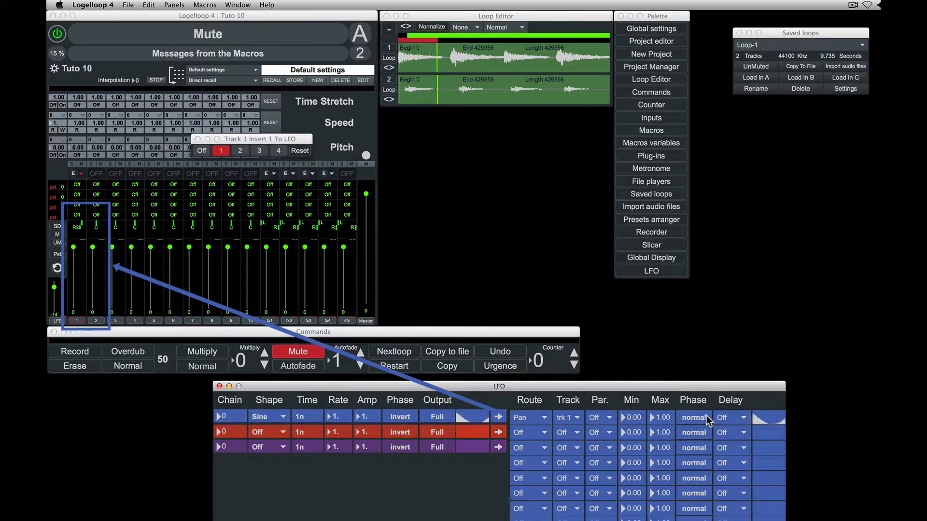
{"action": "left_click", "coordinate": [736, 419]}
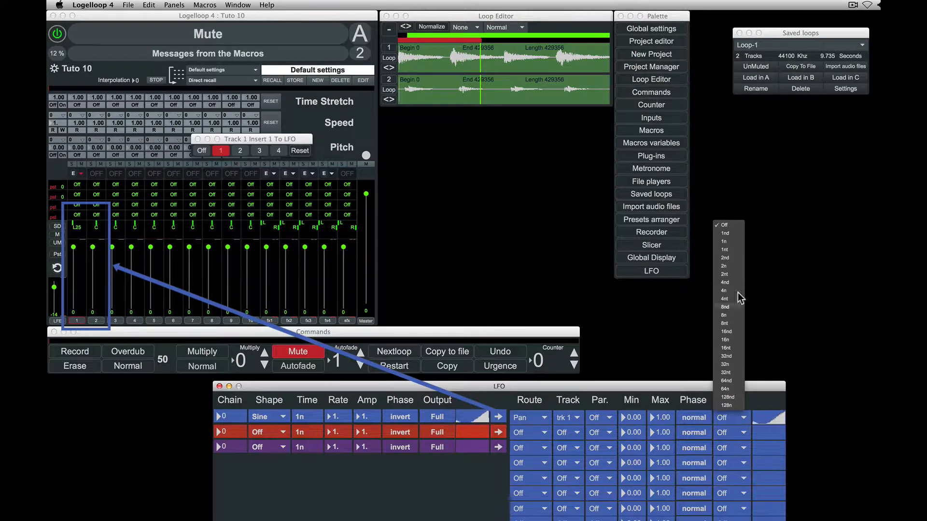
{"action": "left_click", "coordinate": [752, 384]}
Add a second route from the first LFO to Pan on track 2 with inverted phase, and fade the loop back in with Autofade.
{"action": "left_click", "coordinate": [533, 432]}
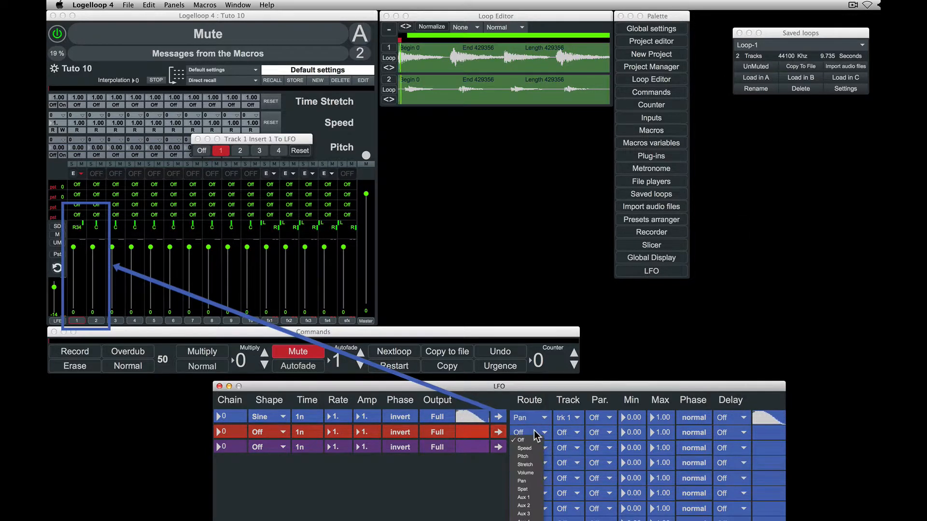
{"action": "left_click", "coordinate": [531, 481]}
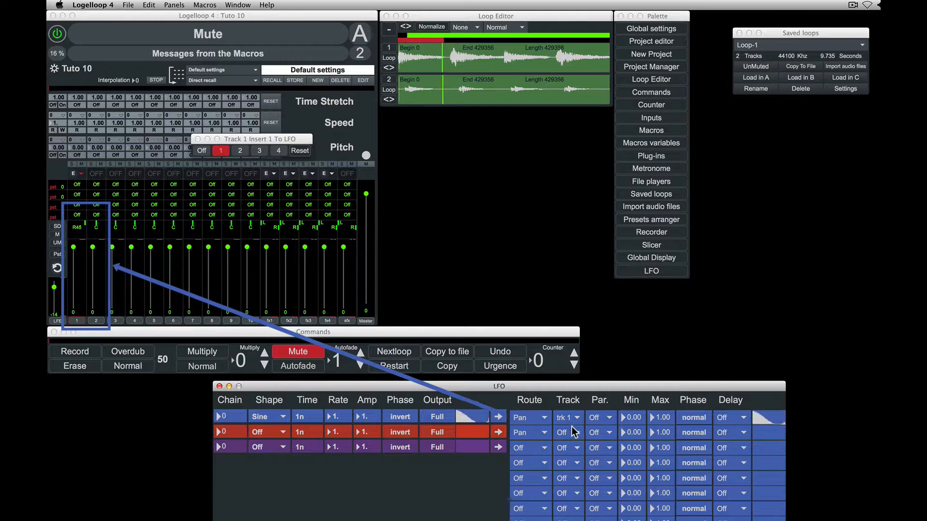
{"action": "left_click", "coordinate": [572, 426]}
{"action": "left_click", "coordinate": [572, 454]}
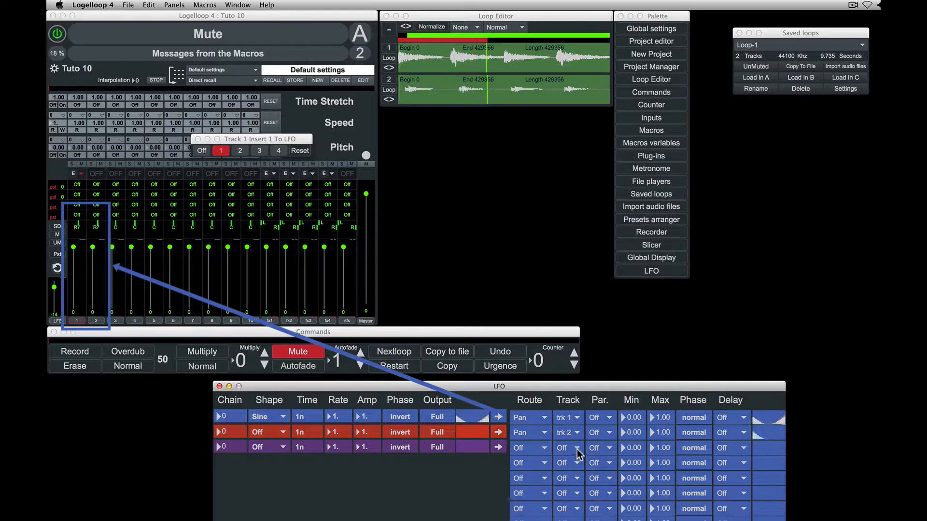
{"action": "left_click", "coordinate": [701, 431]}
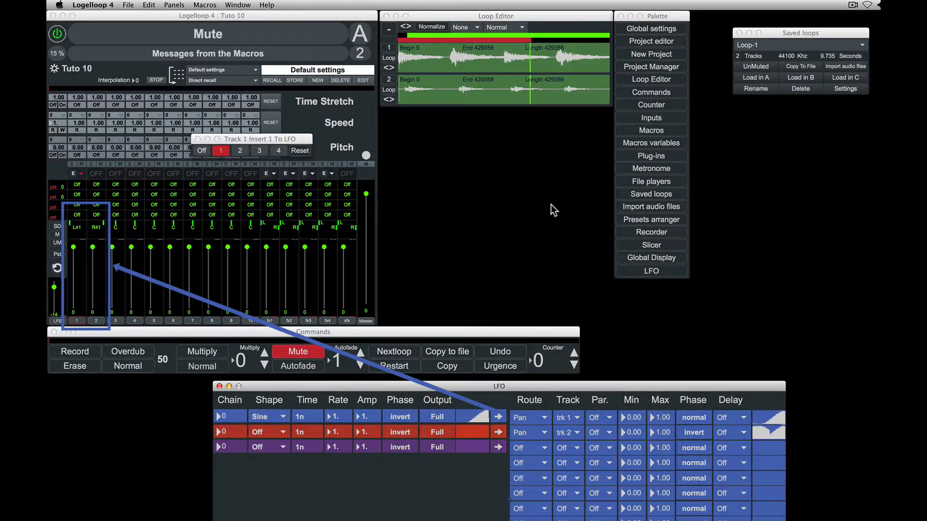
{"action": "left_click", "coordinate": [308, 367]}
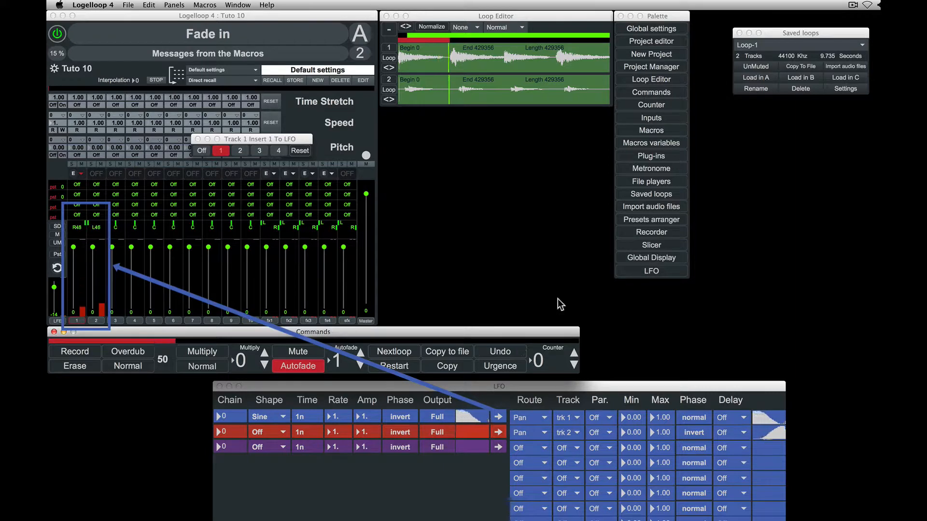
Add a third route from the first LFO to Volume on track 2 with a minimum of 0.68.
{"action": "left_click", "coordinate": [545, 450]}
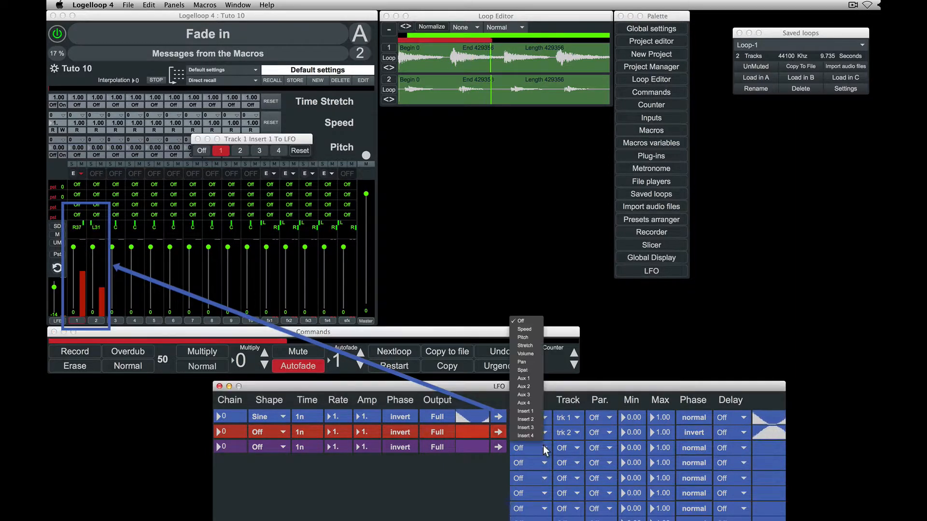
{"action": "left_click", "coordinate": [531, 356]}
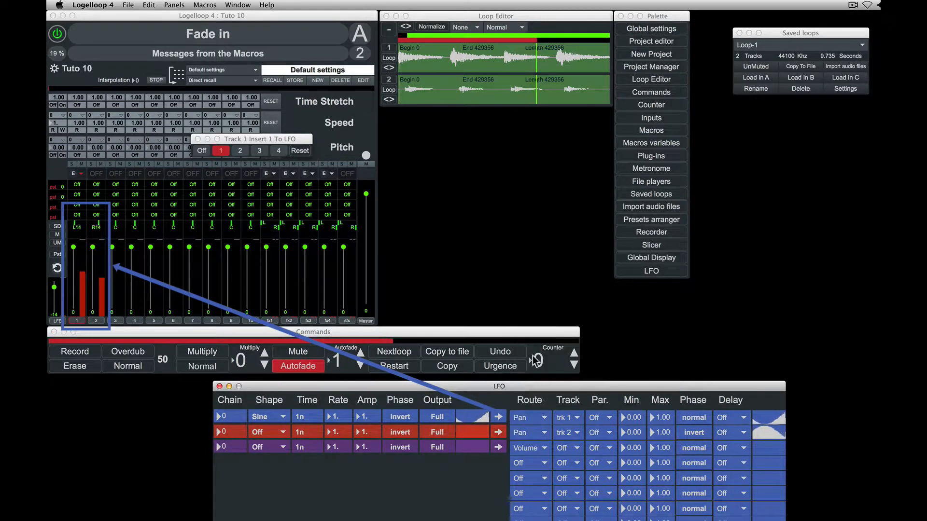
{"action": "left_click", "coordinate": [566, 447]}
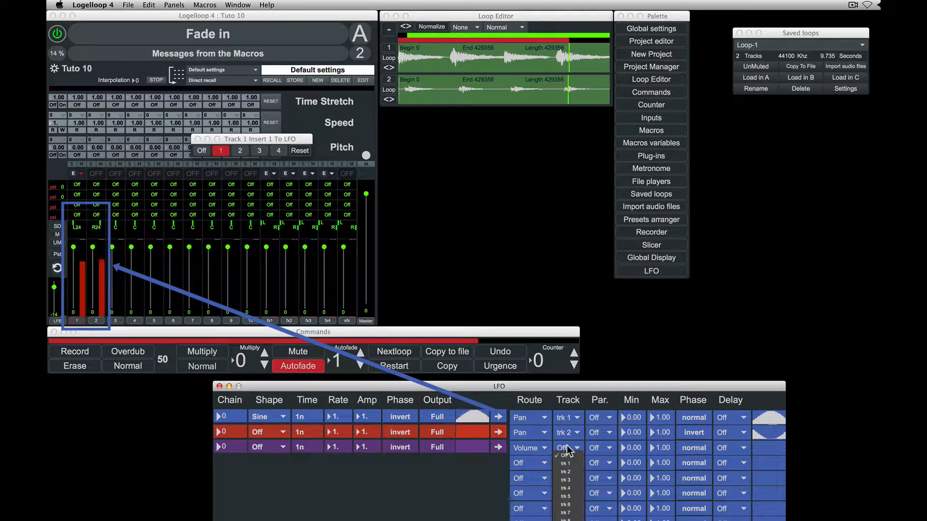
{"action": "left_click", "coordinate": [571, 470]}
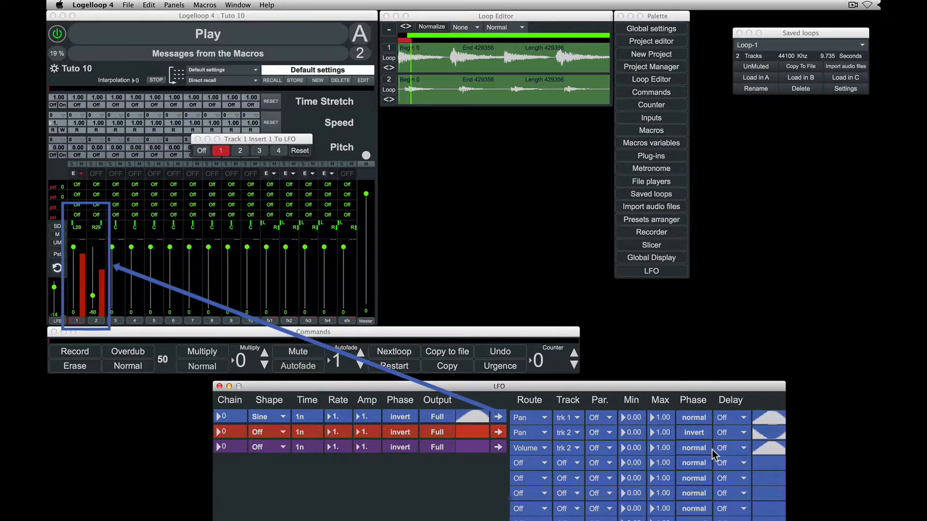
{"action": "left_click_drag", "start_coordinate": [644, 451], "coordinate": [644, 418]}
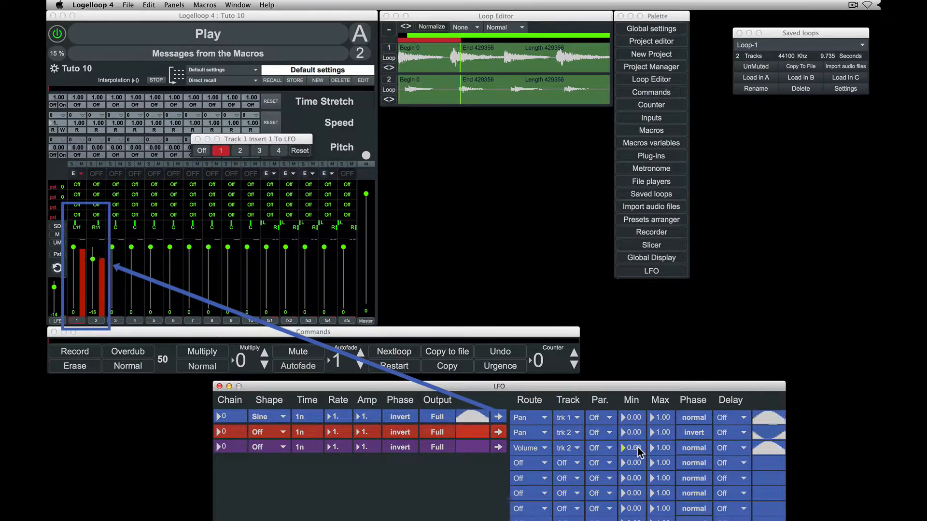
Set the second LFO's shape to Triangle and its time to 4n.
{"action": "left_click", "coordinate": [222, 431]}
{"action": "left_click", "coordinate": [280, 431]}
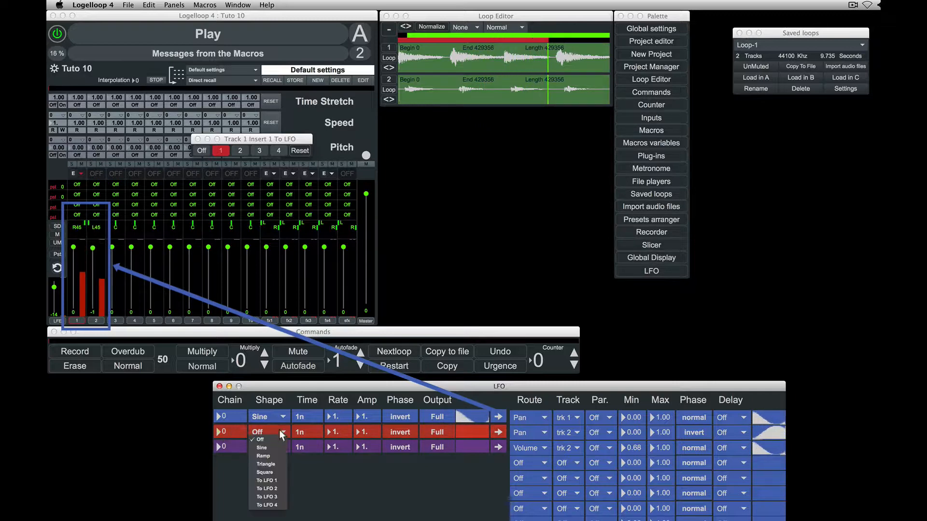
{"action": "left_click", "coordinate": [271, 464]}
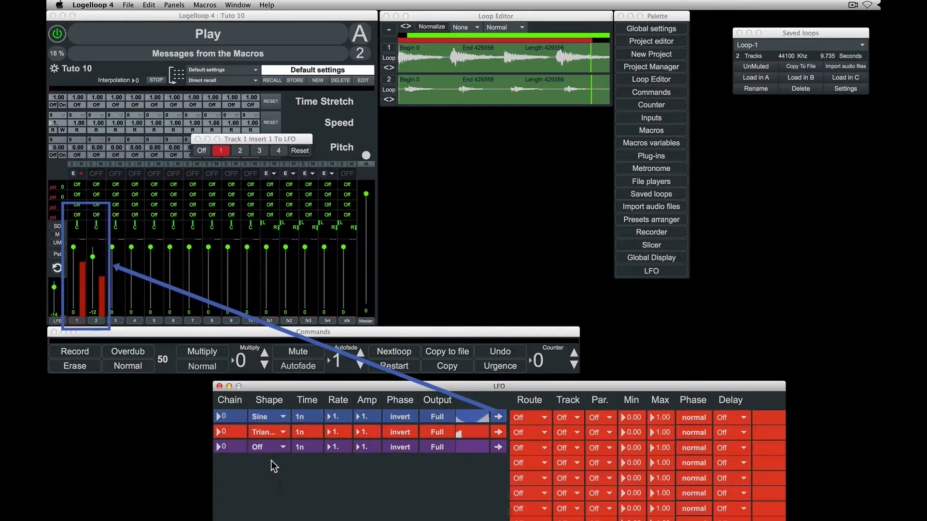
{"action": "left_click", "coordinate": [309, 432]}
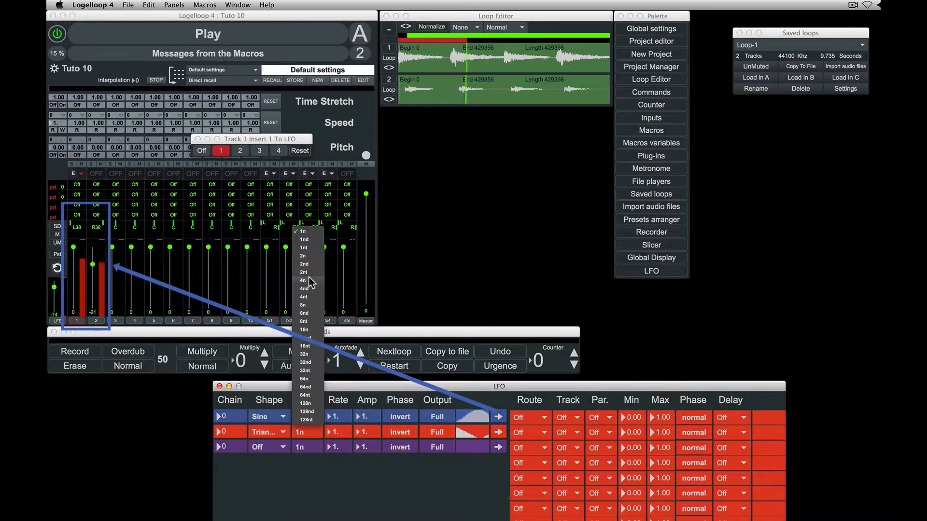
{"action": "left_click", "coordinate": [308, 279]}
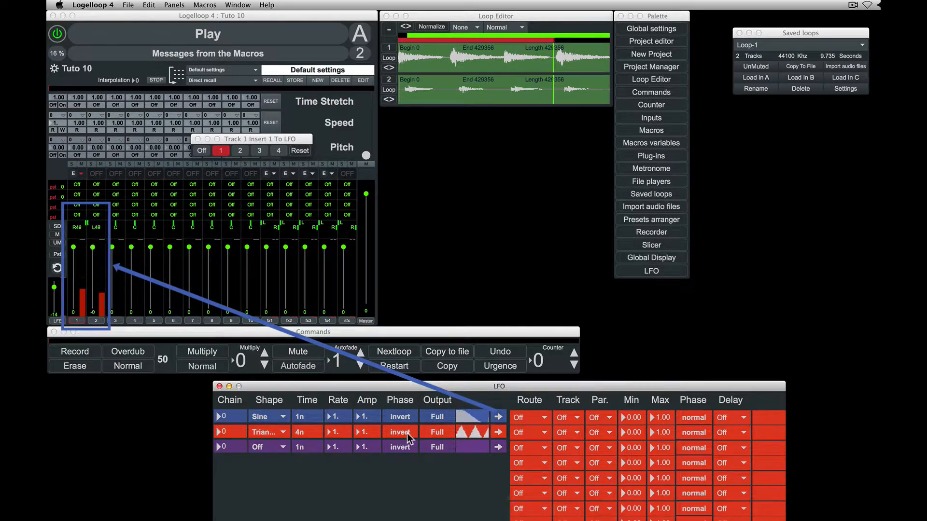
Route the second LFO to Speed on track 1 with a minimum of 0.93.
{"action": "left_click", "coordinate": [535, 418]}
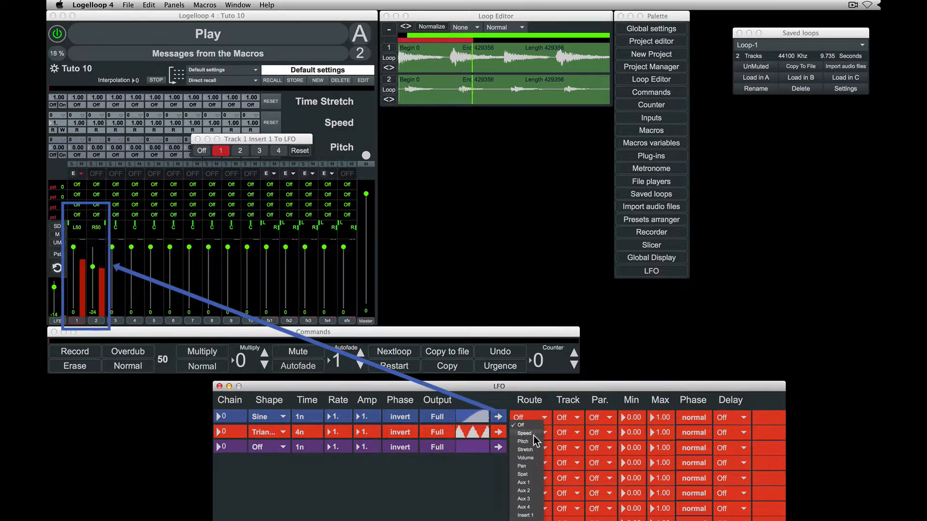
{"action": "left_click", "coordinate": [534, 434]}
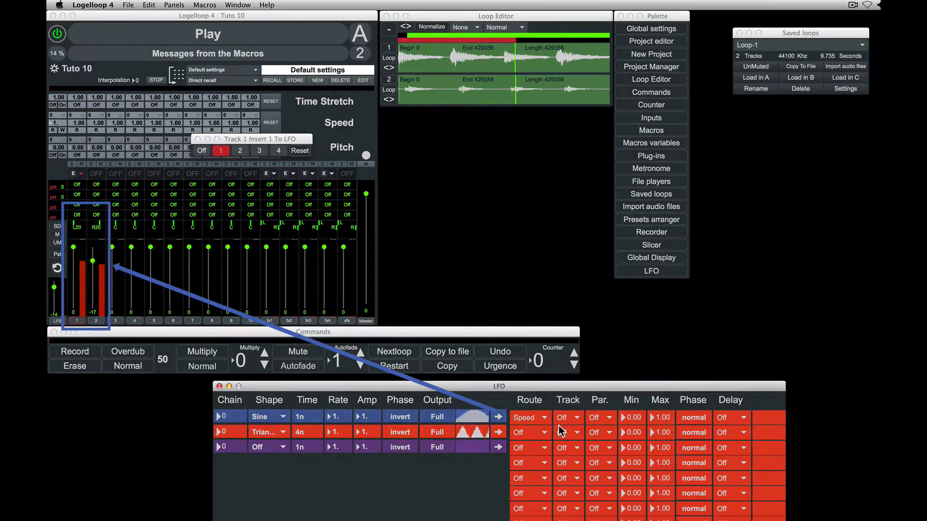
{"action": "left_click", "coordinate": [577, 418]}
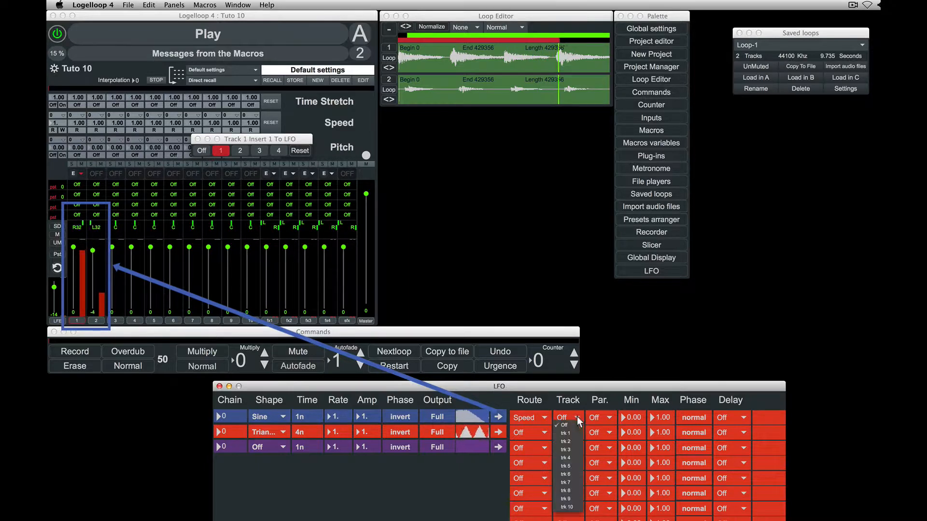
{"action": "left_click", "coordinate": [567, 433]}
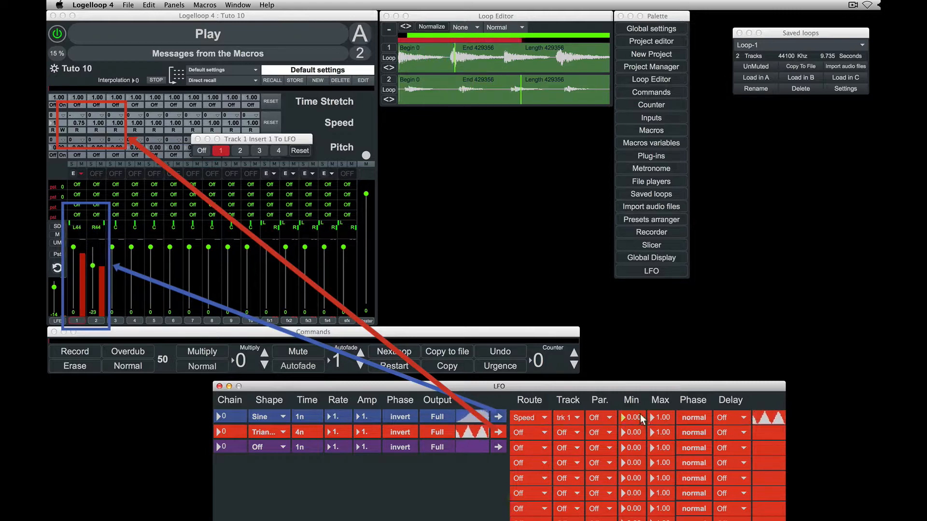
{"action": "left_click_drag", "start_coordinate": [633, 417], "coordinate": [633, 390]}
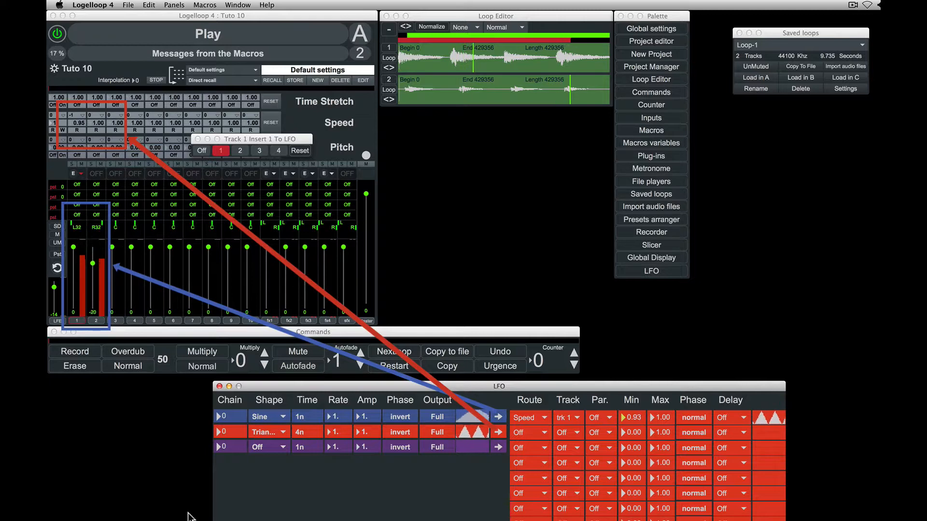
Show the third LFO's routes, set its shape to Ramp and chain it to LFO 1.
{"action": "left_click", "coordinate": [497, 447]}
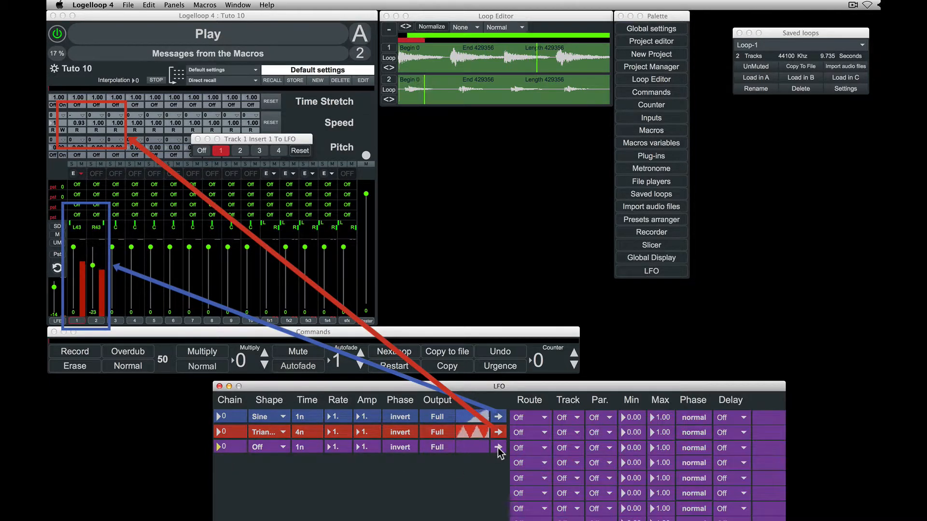
{"action": "left_click", "coordinate": [274, 446]}
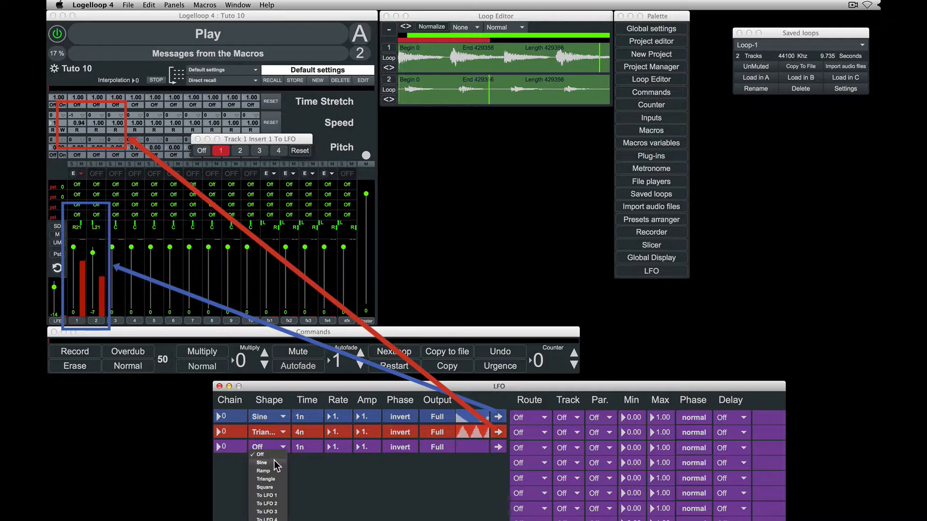
{"action": "left_click", "coordinate": [273, 468]}
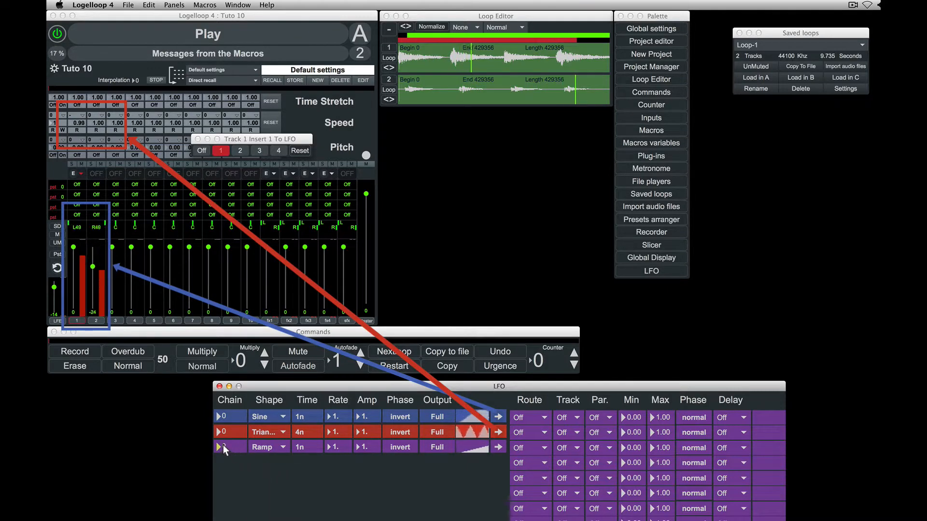
{"action": "left_click_drag", "start_coordinate": [224, 446], "coordinate": [223, 443]}
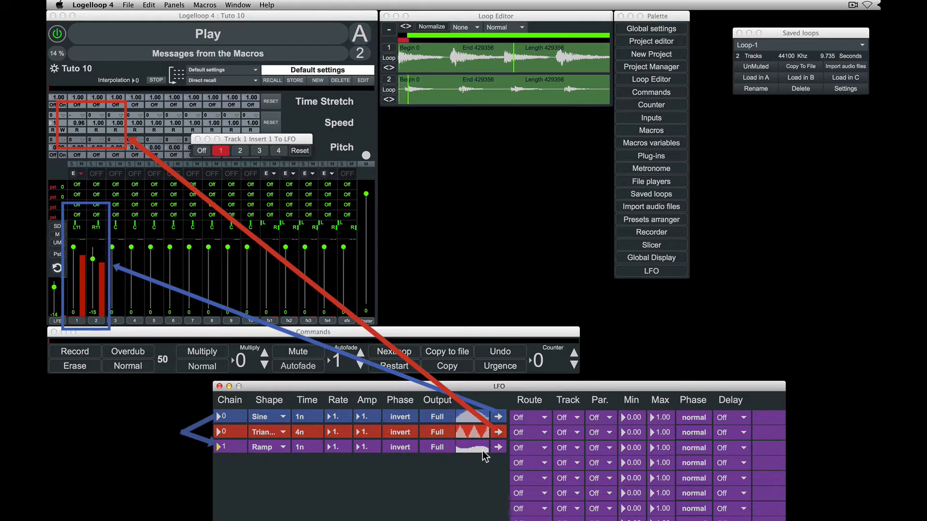